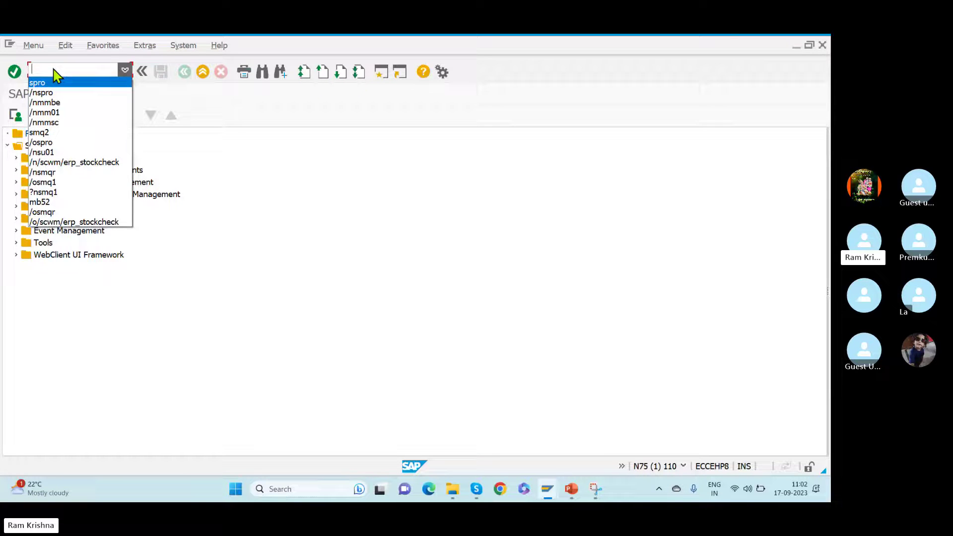
Open the Maintain Inbound Delivery transaction /n/scwm/prdi and run the delivery search for warehouse RKWH without a document number.
{"action": "type", "text": "/"}
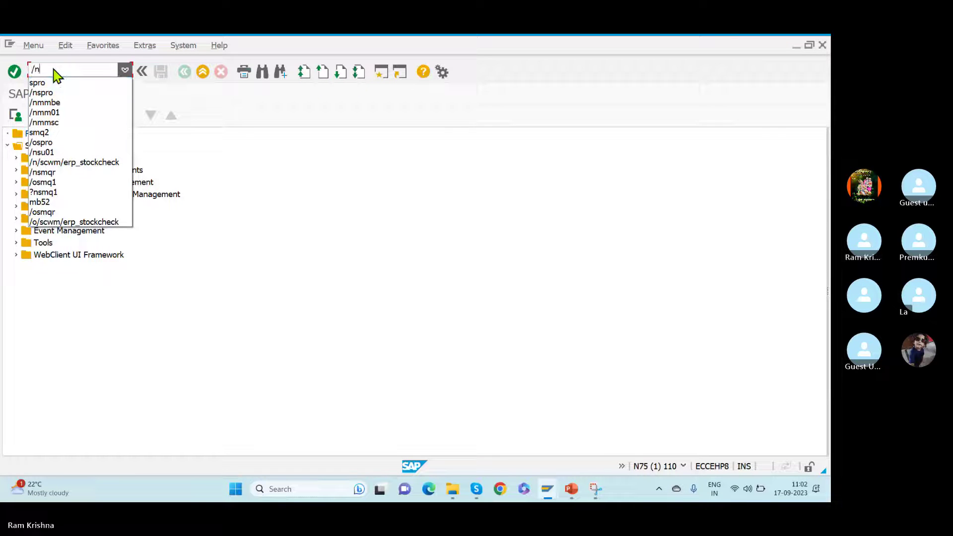
{"action": "type", "text": "n/scwm/prdi"}
{"action": "key", "text": "Return"}
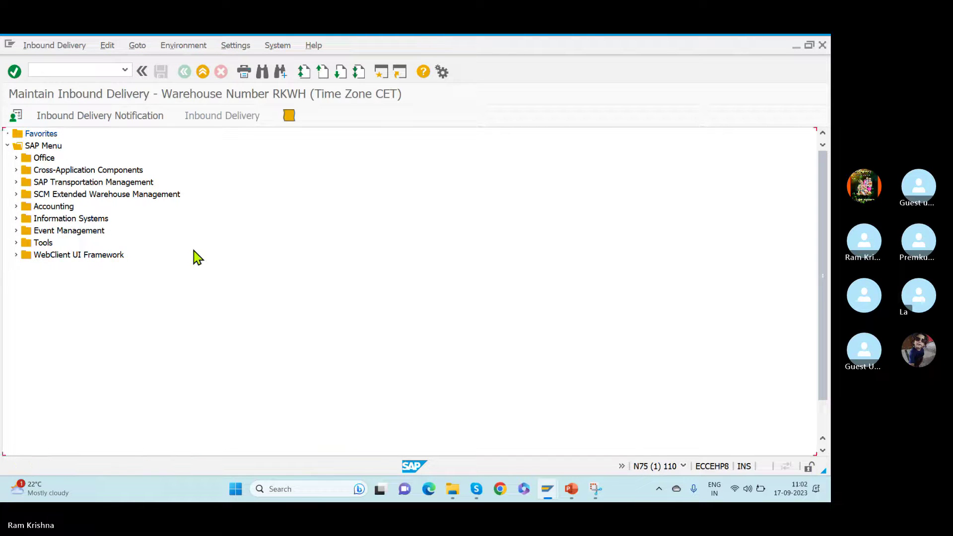
{"action": "left_click", "coordinate": [603, 139]}
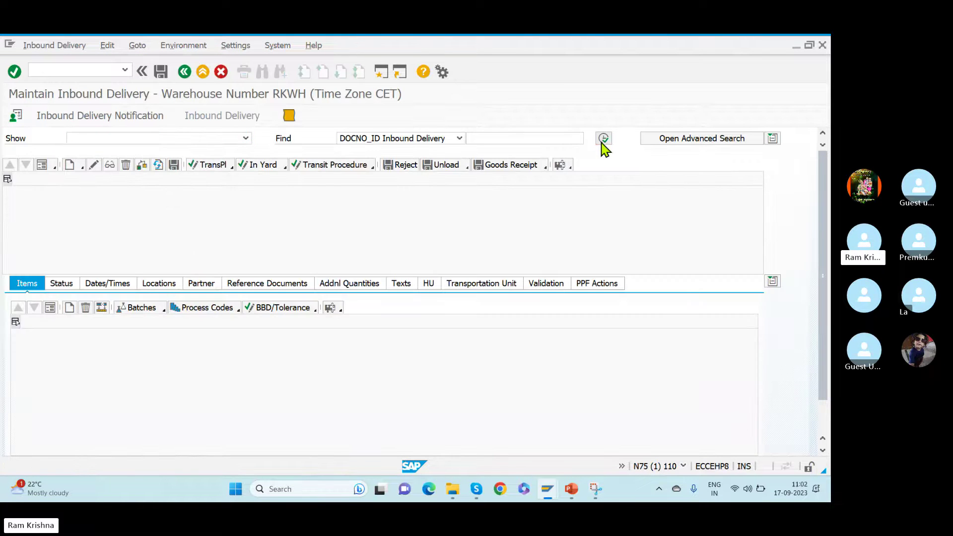
{"action": "left_click", "coordinate": [211, 278]}
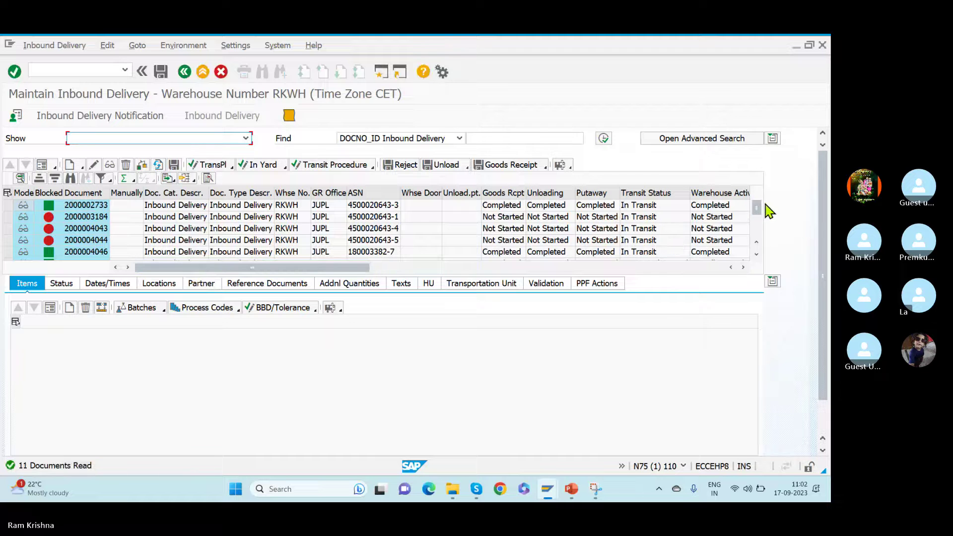
Sort the inbound delivery list in ascending order by the Created On and Created At columns.
{"action": "left_click_drag", "start_coordinate": [754, 205], "coordinate": [754, 258]}
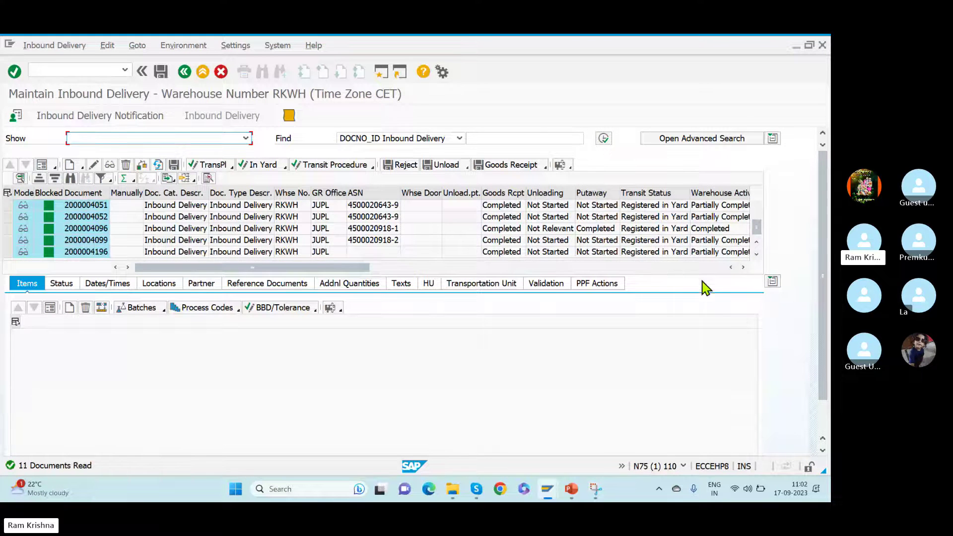
{"action": "left_click", "coordinate": [743, 267]}
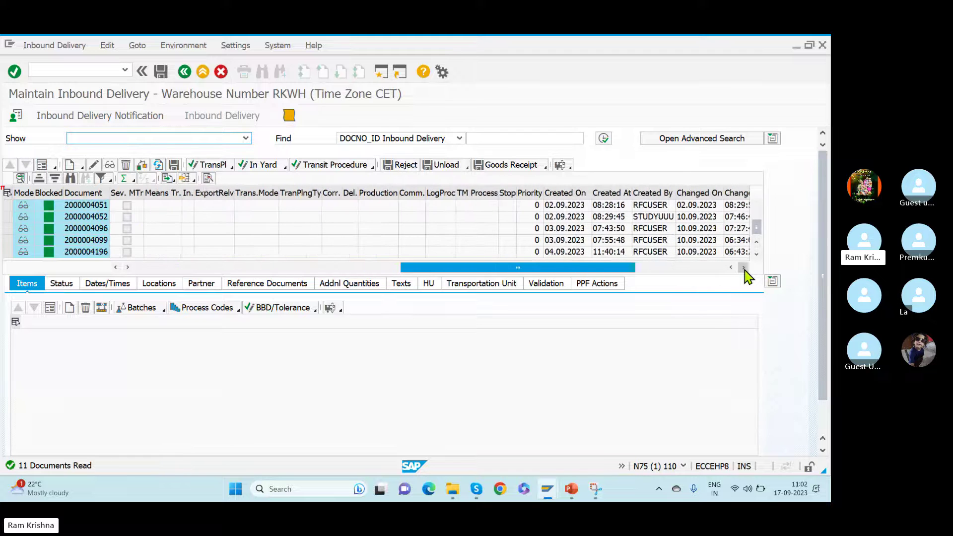
{"action": "left_click", "coordinate": [566, 252]}
{"action": "left_click_drag", "start_coordinate": [565, 192], "coordinate": [611, 200]}
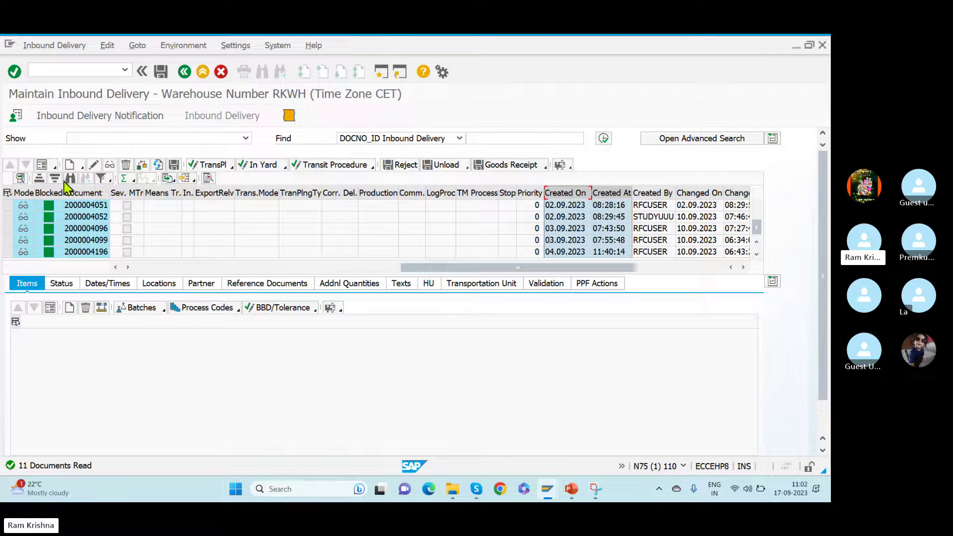
{"action": "left_click", "coordinate": [38, 178]}
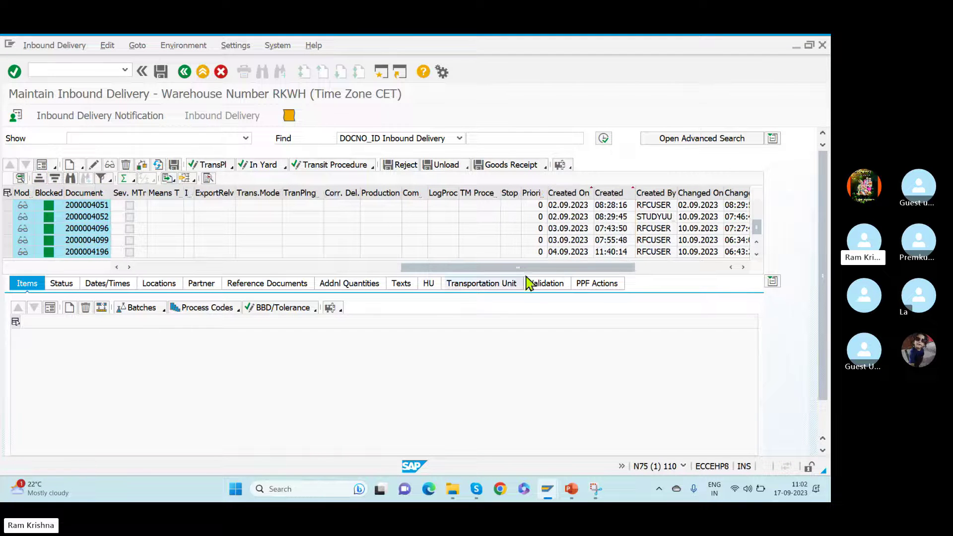
{"action": "left_click", "coordinate": [572, 245]}
{"action": "left_click", "coordinate": [568, 251]}
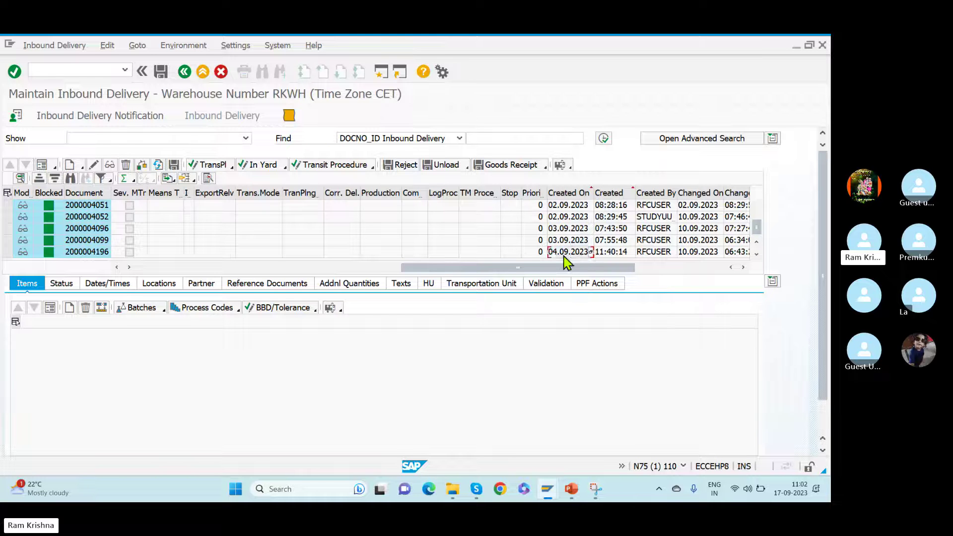
{"action": "key", "text": "Left"}
{"action": "key", "text": "Left"}
{"action": "key", "text": "Left"}
{"action": "key", "text": "Left"}
{"action": "key", "text": "Left"}
{"action": "key", "text": "Left"}
{"action": "key", "text": "Left"}
{"action": "key", "text": "Left"}
{"action": "key", "text": "Left"}
{"action": "key", "text": "Left"}
{"action": "key", "text": "Left"}
{"action": "key", "text": "Left"}
{"action": "key", "text": "Left"}
{"action": "key", "text": "Left"}
{"action": "key", "text": "Left"}
{"action": "key", "text": "Left"}
{"action": "key", "text": "Left"}
{"action": "key", "text": "Left"}
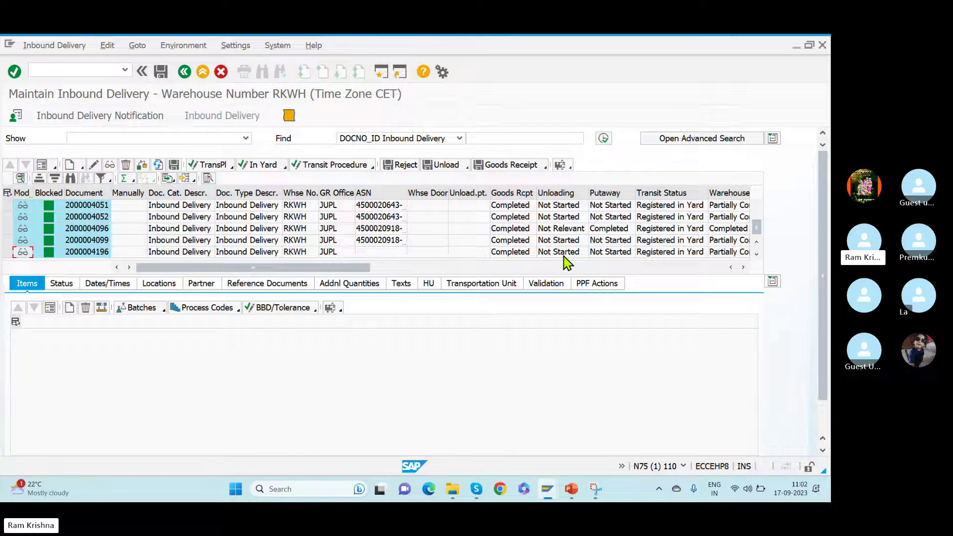
{"action": "left_click", "coordinate": [8, 252]}
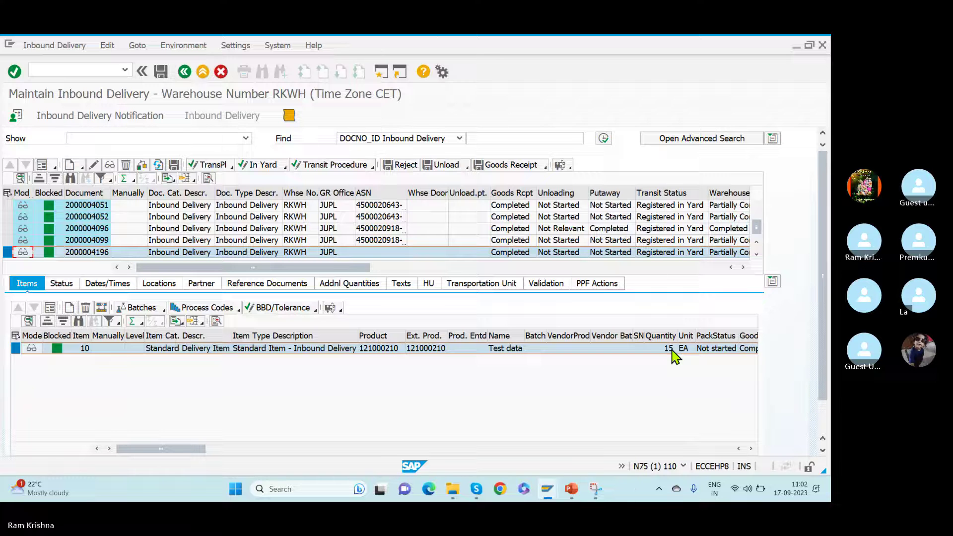
Switch the delivery item to its form view and inspect the Stock Type in the Movement Data section.
{"action": "left_click", "coordinate": [51, 309]}
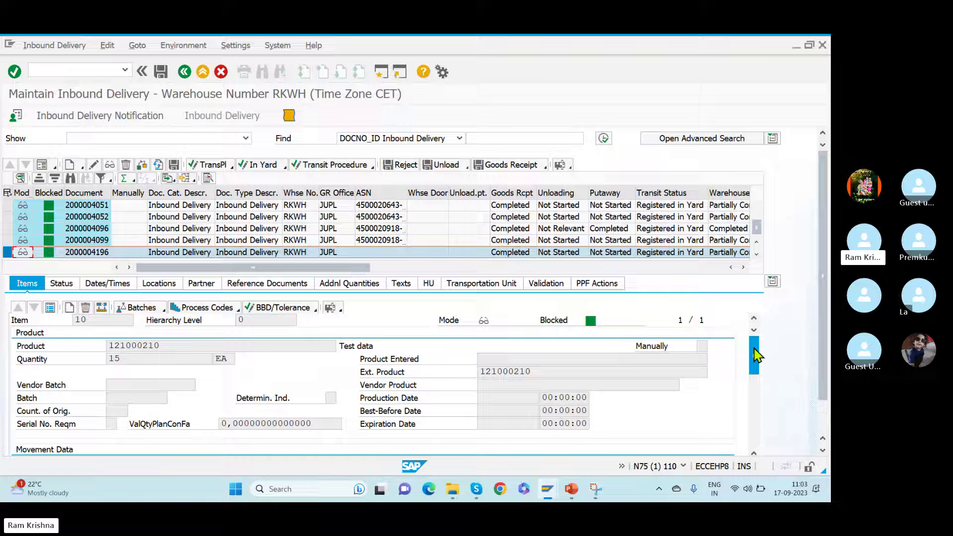
{"action": "left_click_drag", "start_coordinate": [755, 354], "coordinate": [755, 378]}
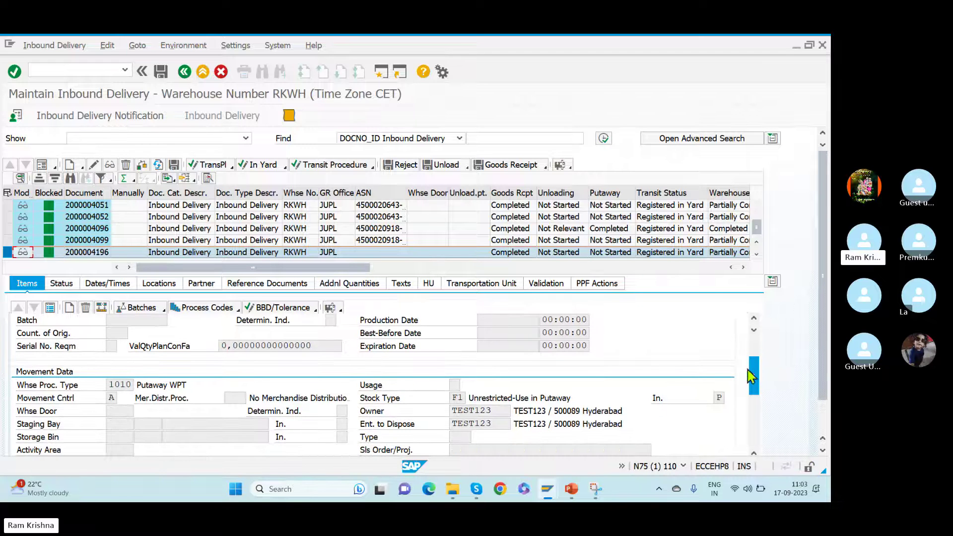
{"action": "left_click", "coordinate": [453, 399]}
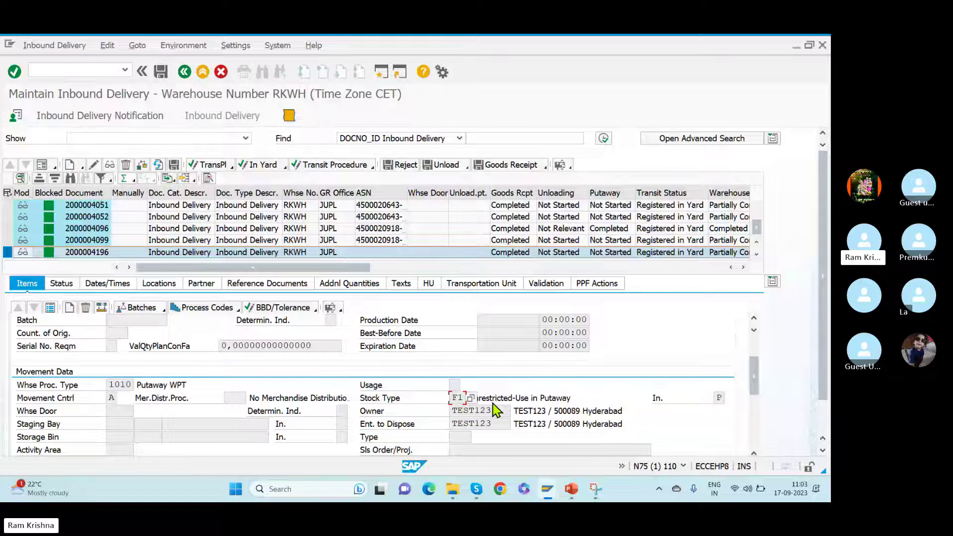
{"action": "double_click", "coordinate": [454, 398]}
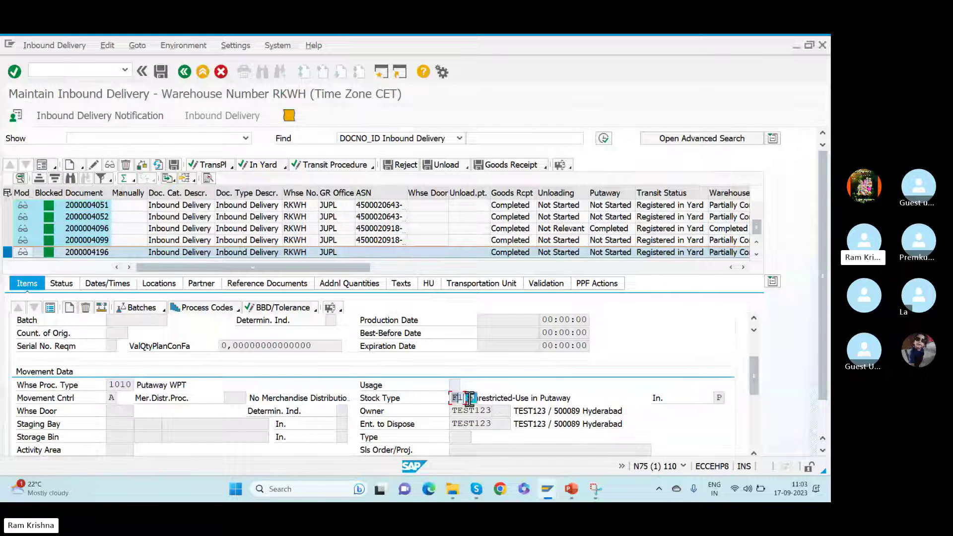
{"action": "left_click", "coordinate": [472, 398]}
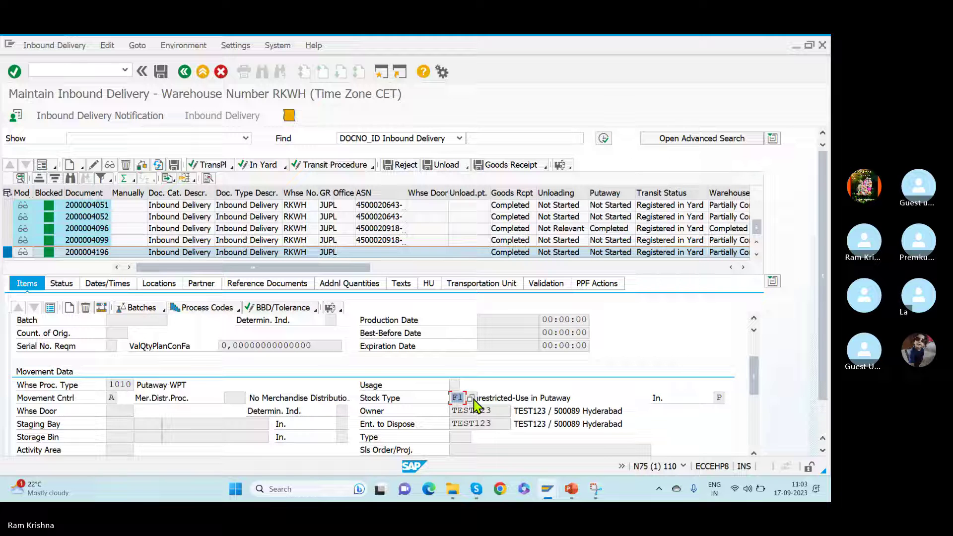
{"action": "left_click", "coordinate": [518, 251]}
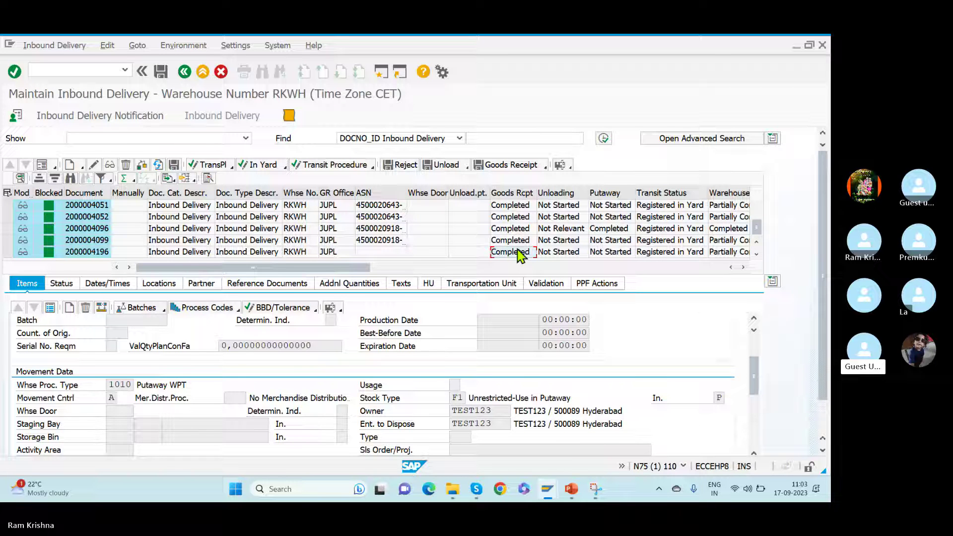
{"action": "left_click", "coordinate": [456, 398]}
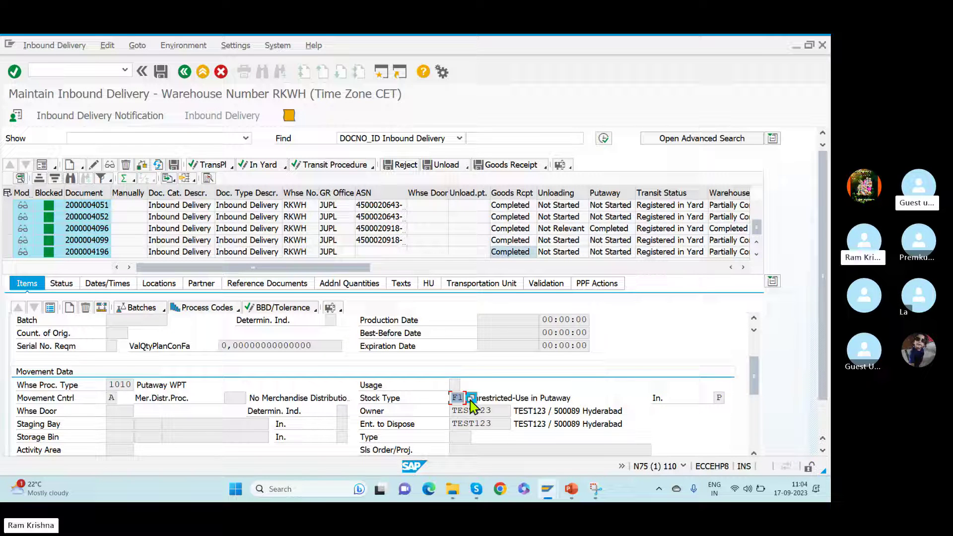
{"action": "left_click", "coordinate": [453, 397]}
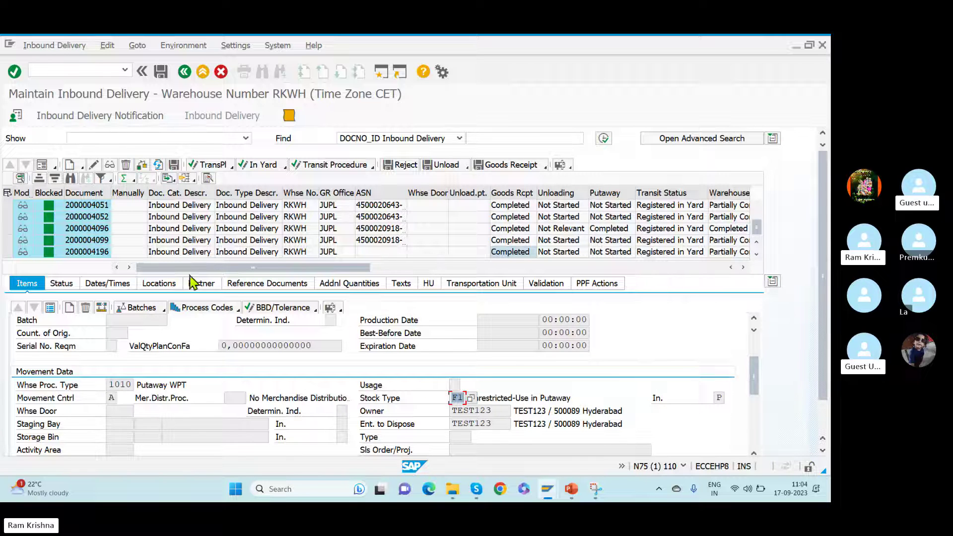
{"action": "left_click", "coordinate": [6, 258]}
{"action": "left_click", "coordinate": [7, 252]}
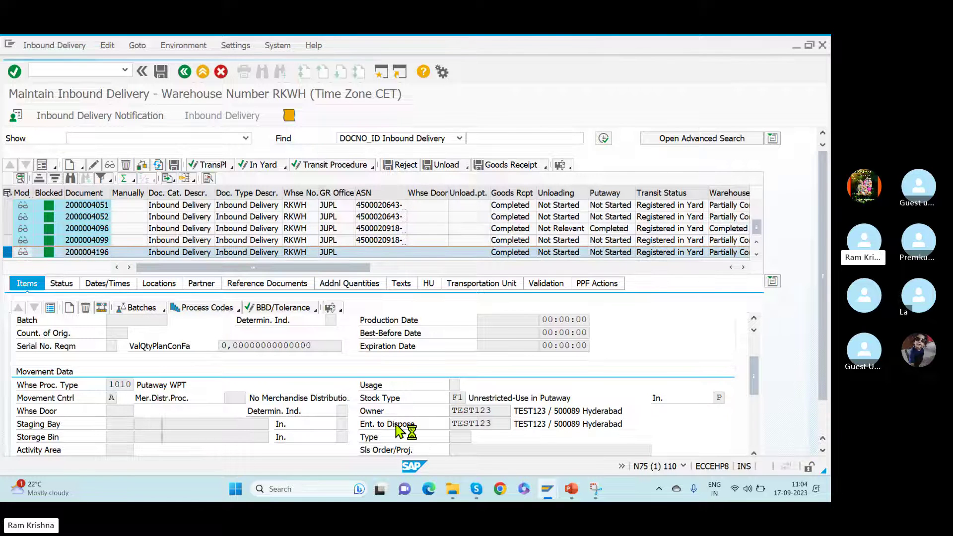
{"action": "left_click", "coordinate": [455, 398]}
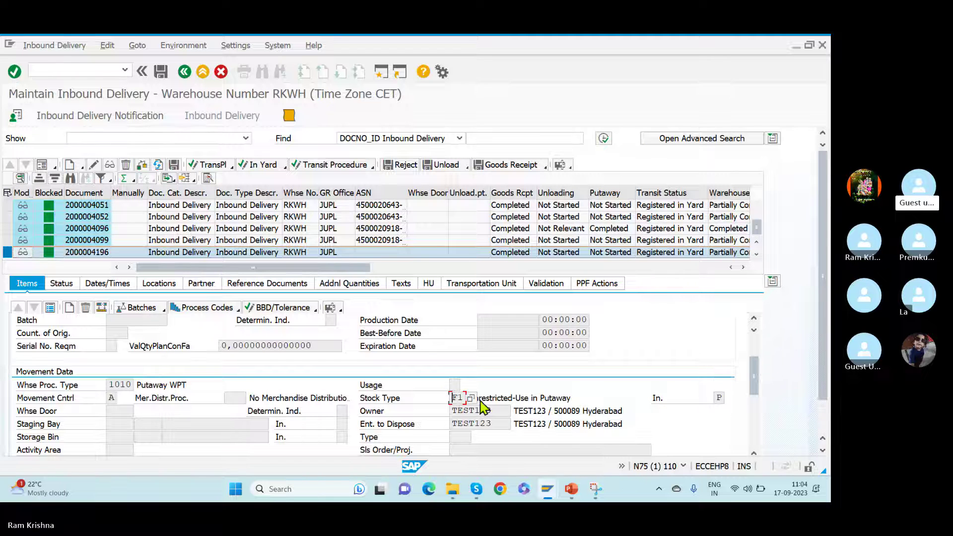
Look up the ERP original document number among the delivery's reference documents.
{"action": "left_click", "coordinate": [267, 287]}
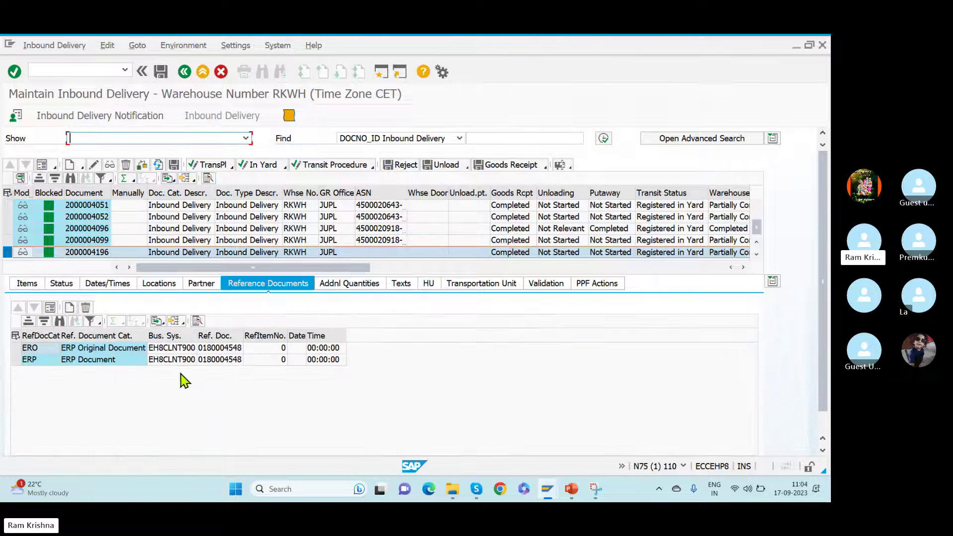
{"action": "left_click", "coordinate": [225, 349]}
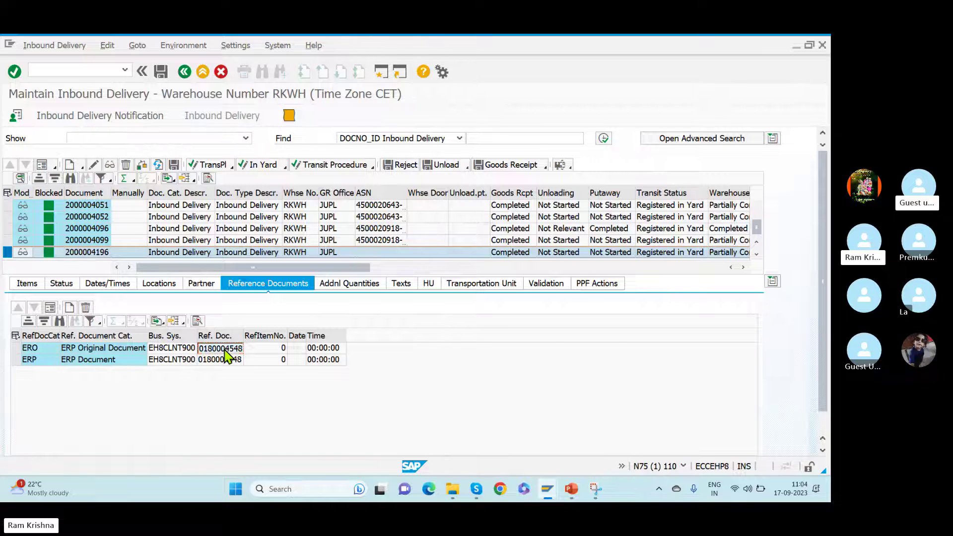
Switch to SAP Logon, open the ECC (001) system and log on to client 900 with the user name and account password.
{"action": "key", "text": "alt+Tab"}
{"action": "key", "text": "alt+Tab"}
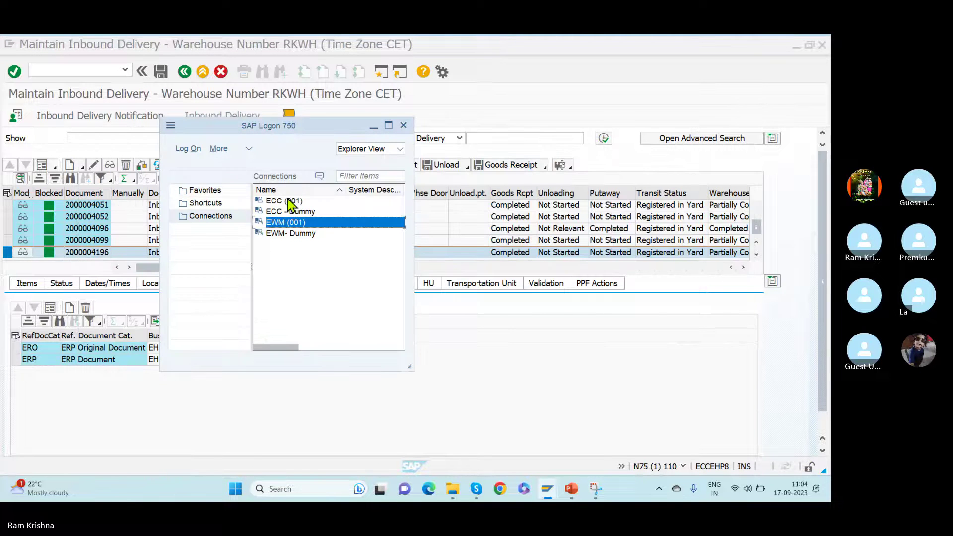
{"action": "double_click", "coordinate": [287, 200]}
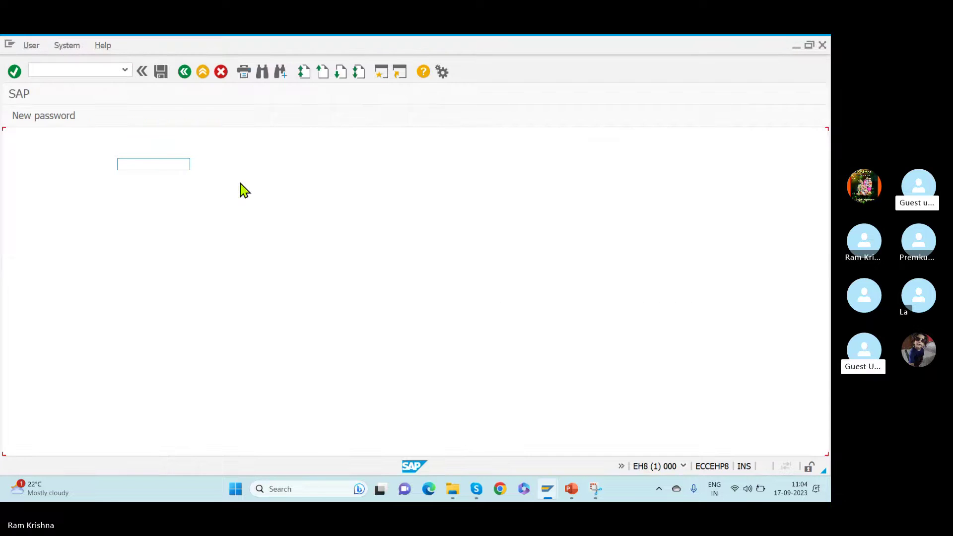
{"action": "type", "text": "s"}
{"action": "key", "text": "Down"}
{"action": "key", "text": "Tab"}
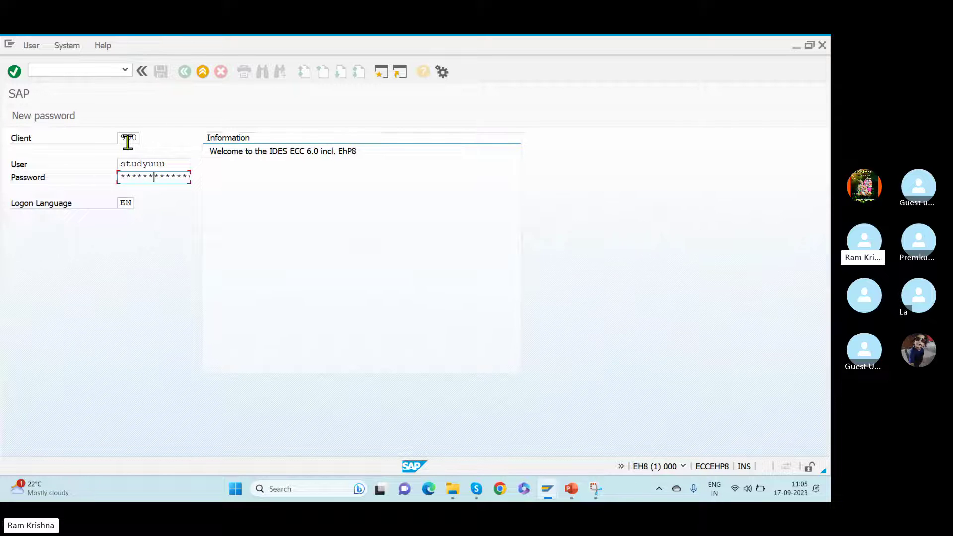
{"action": "key", "text": "Return"}
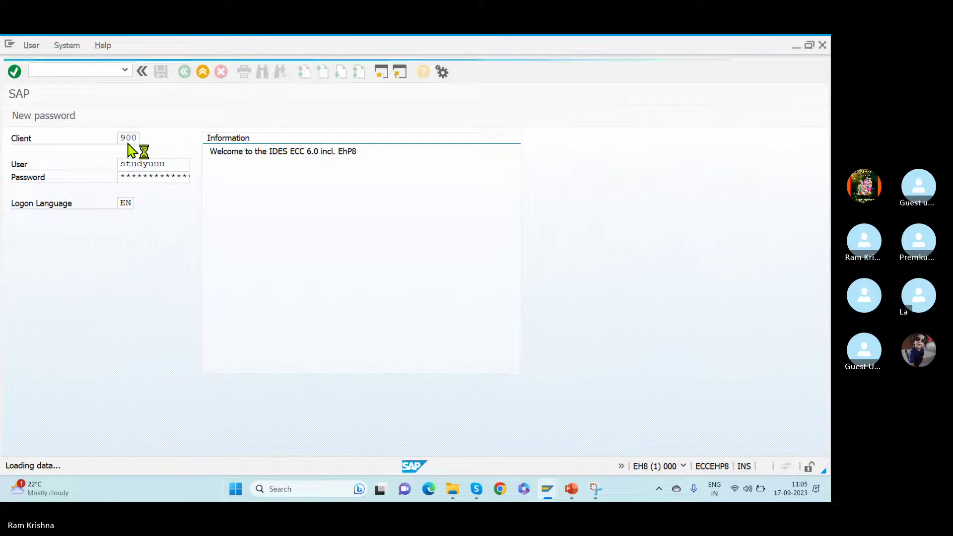
Run transaction vl33n and display inbound delivery 180004548.
{"action": "type", "text": "vl33n"}
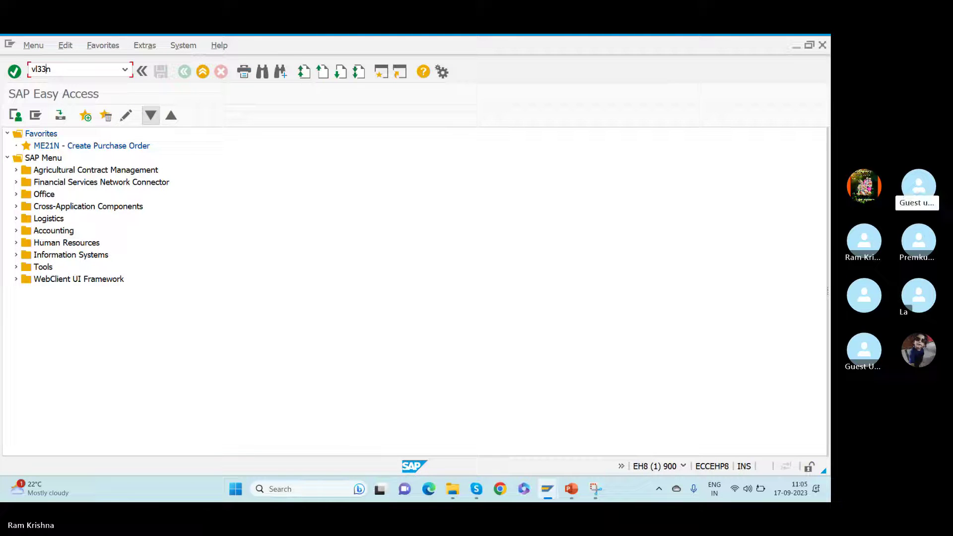
{"action": "key", "text": "Return"}
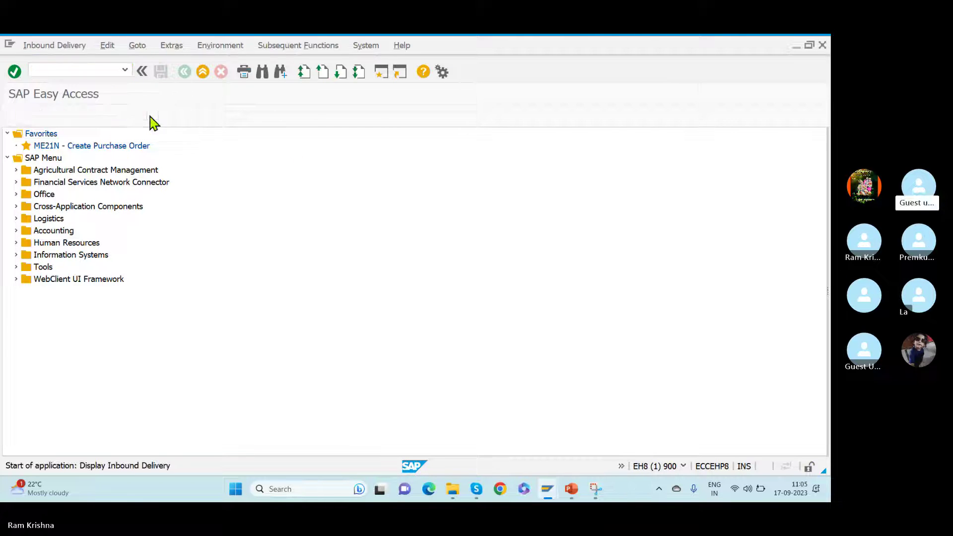
{"action": "type", "text": "180004548"}
{"action": "key", "text": "Return"}
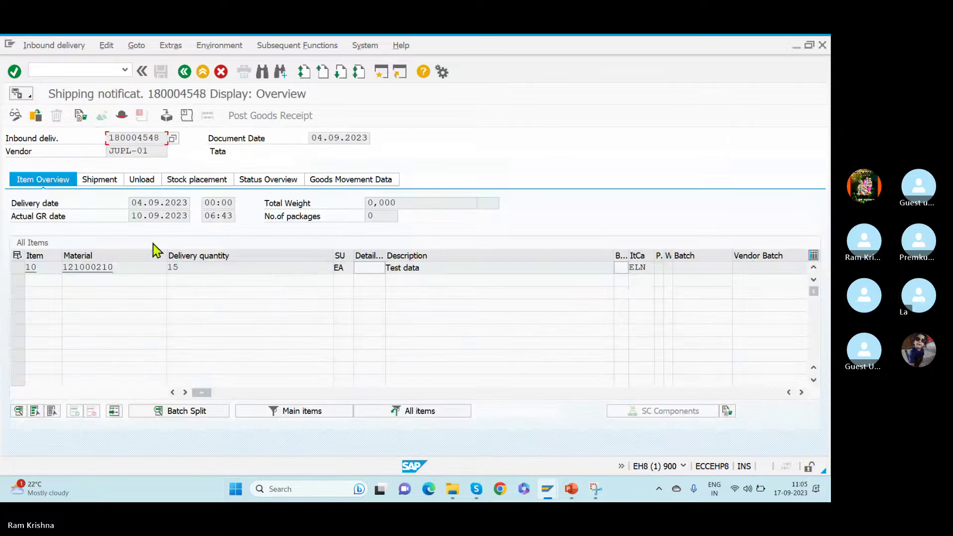
Display the purchase order referenced in item 10's predecessor data and select its purchase order number.
{"action": "double_click", "coordinate": [138, 267]}
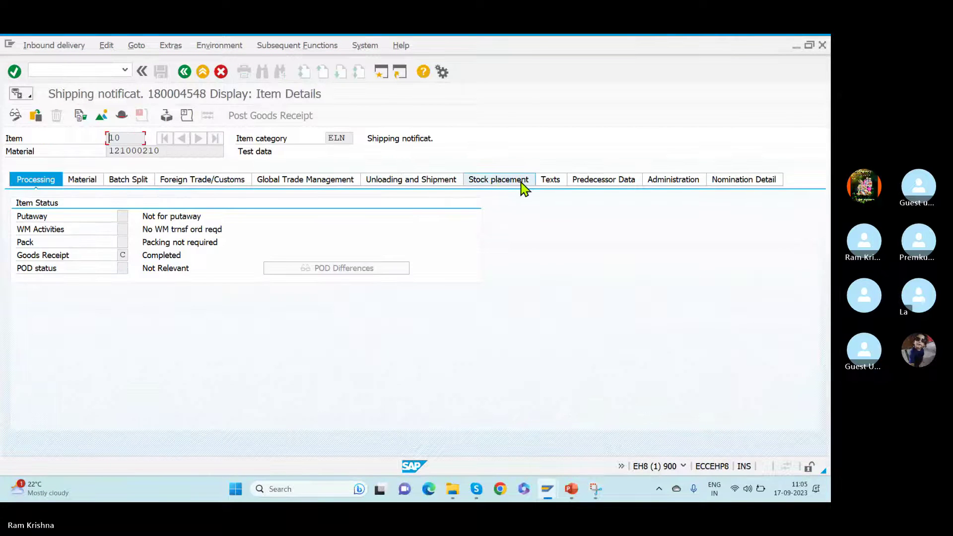
{"action": "left_click", "coordinate": [607, 185]}
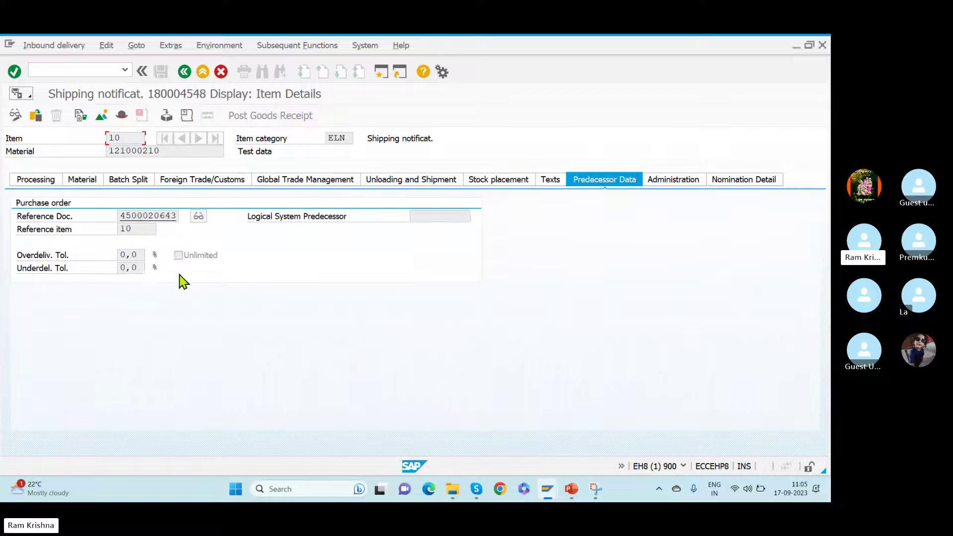
{"action": "left_click", "coordinate": [198, 215]}
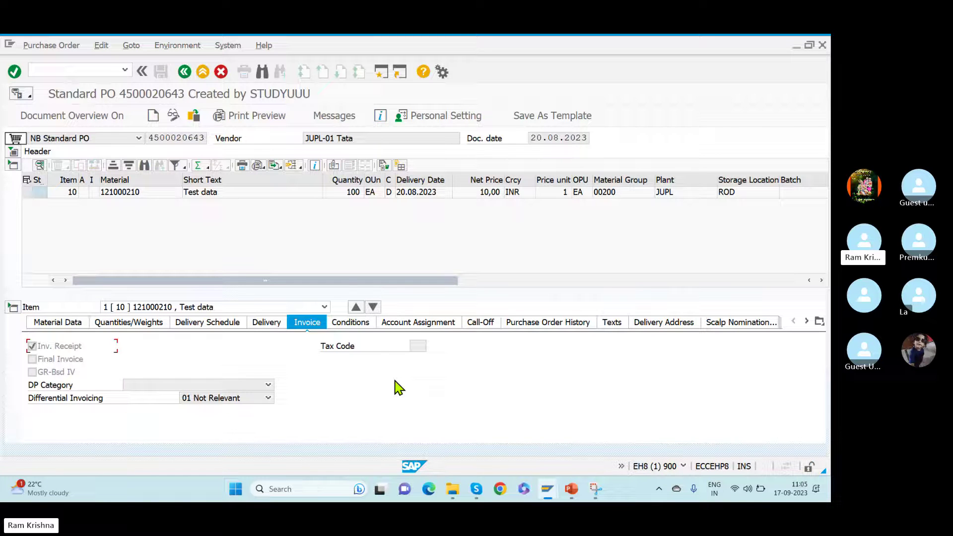
{"action": "left_click", "coordinate": [156, 139]}
{"action": "left_click_drag", "start_coordinate": [157, 139], "coordinate": [237, 142]}
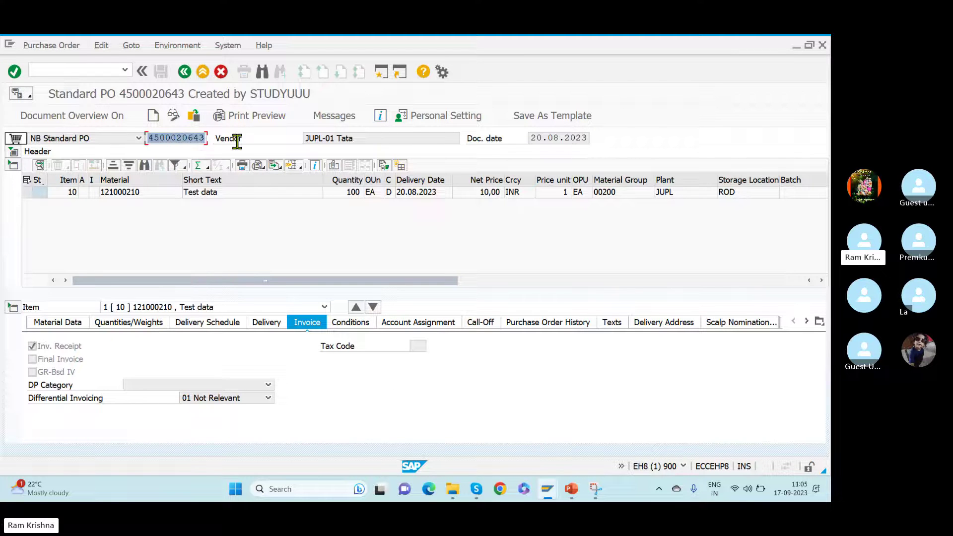
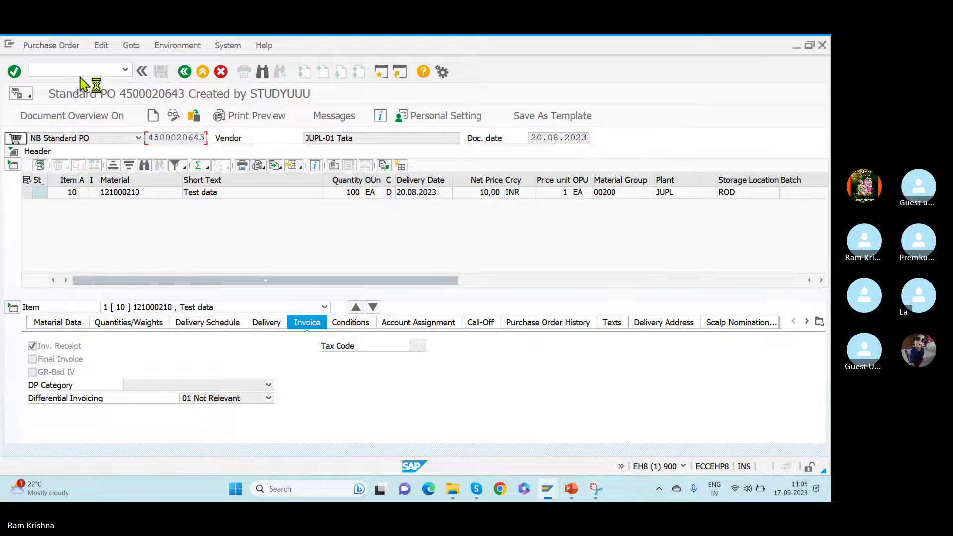
Run transaction vl31n to create an inbound delivery and clear the wrongly filled vendor.
{"action": "left_click", "coordinate": [68, 68]}
{"action": "type", "text": "/nvl31n"}
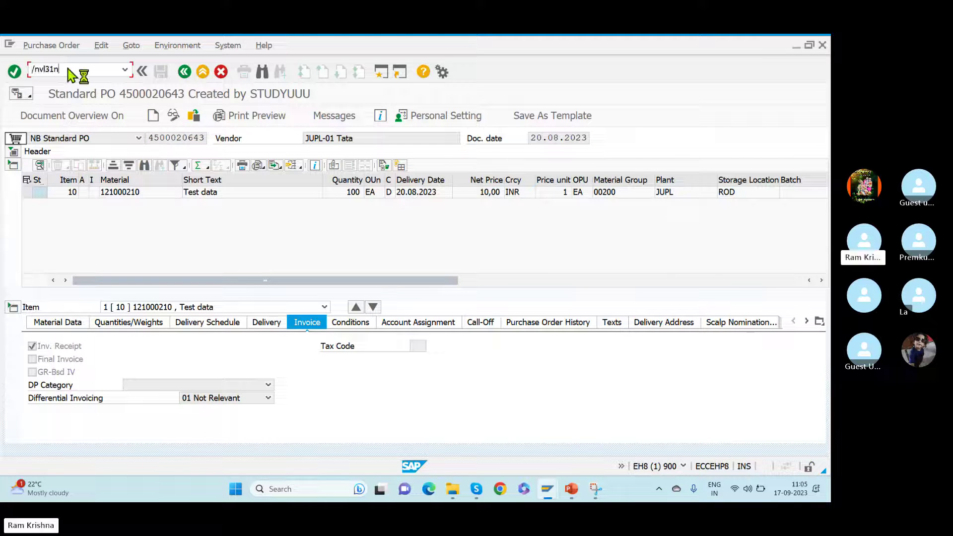
{"action": "key", "text": "Return"}
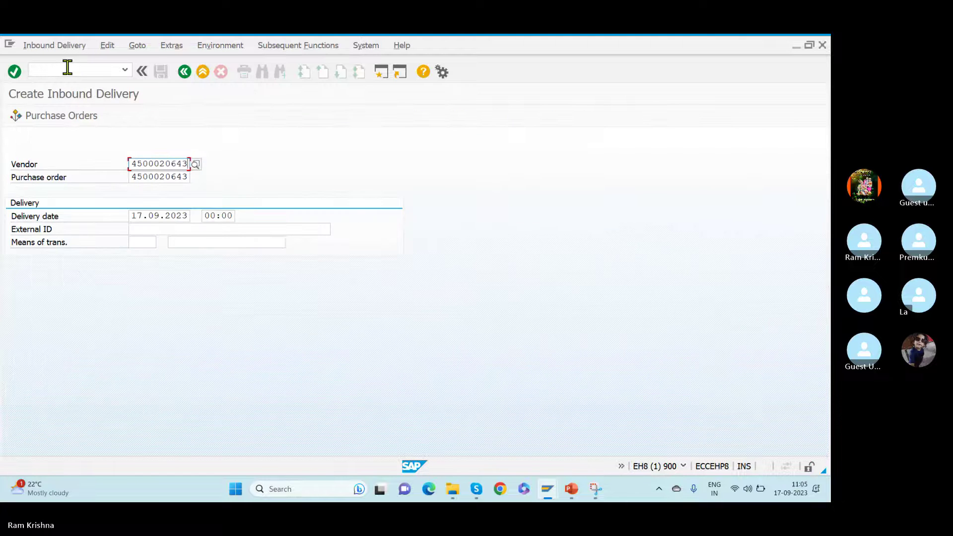
{"action": "key", "text": "BackSpace"}
{"action": "key", "text": "BackSpace"}
{"action": "key", "text": "BackSpace"}
{"action": "key", "text": "BackSpace"}
{"action": "key", "text": "BackSpace"}
{"action": "key", "text": "BackSpace"}
{"action": "key", "text": "BackSpace"}
{"action": "key", "text": "BackSpace"}
{"action": "key", "text": "BackSpace"}
{"action": "key", "text": "BackSpace"}
Try to create the delivery with the purchase order number plus "/5" as external ID, and open item 10's details.
{"action": "key", "text": "Tab"}
{"action": "key", "text": "ctrl+c"}
{"action": "key", "text": "Tab"}
{"action": "key", "text": "Tab"}
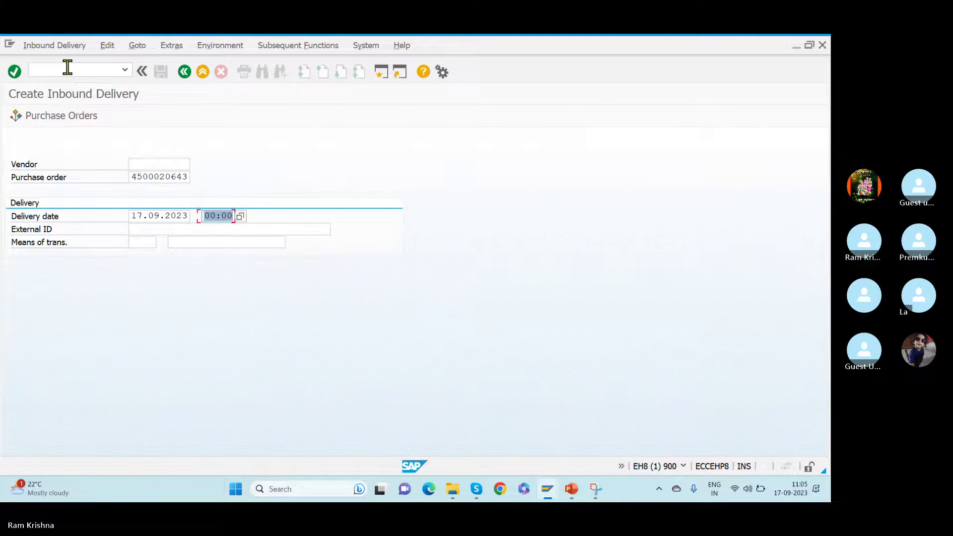
{"action": "key", "text": "Tab"}
{"action": "key", "text": "ctrl+v"}
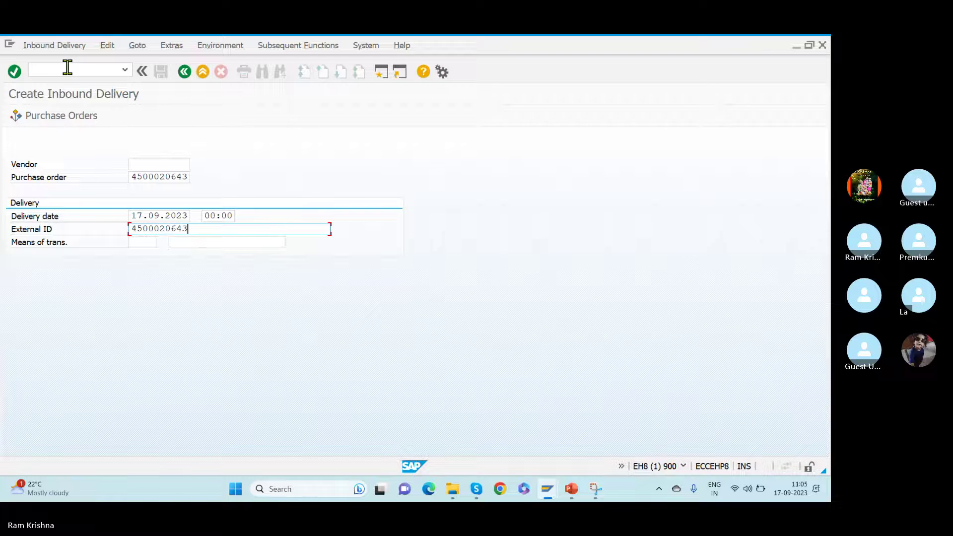
{"action": "type", "text": "/5"}
{"action": "key", "text": "Return"}
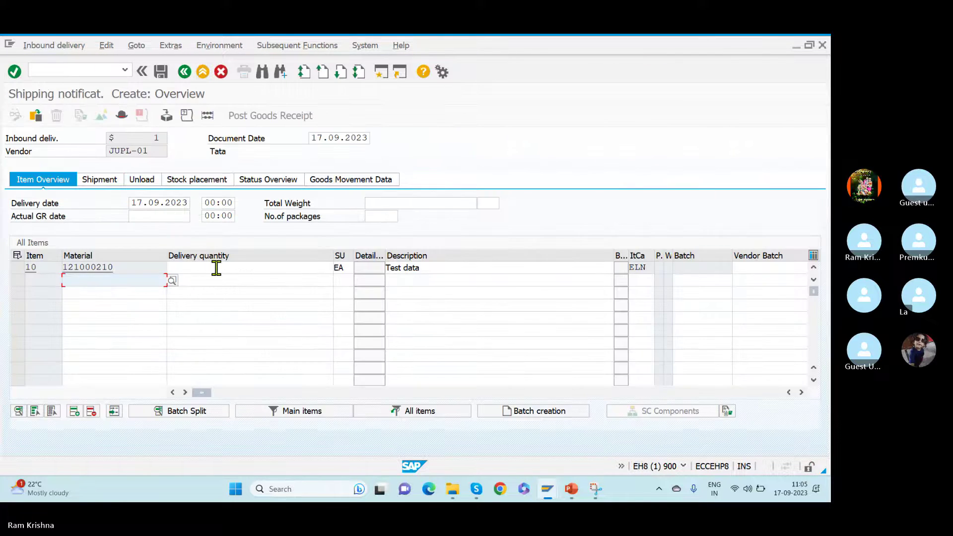
{"action": "left_click", "coordinate": [47, 72]}
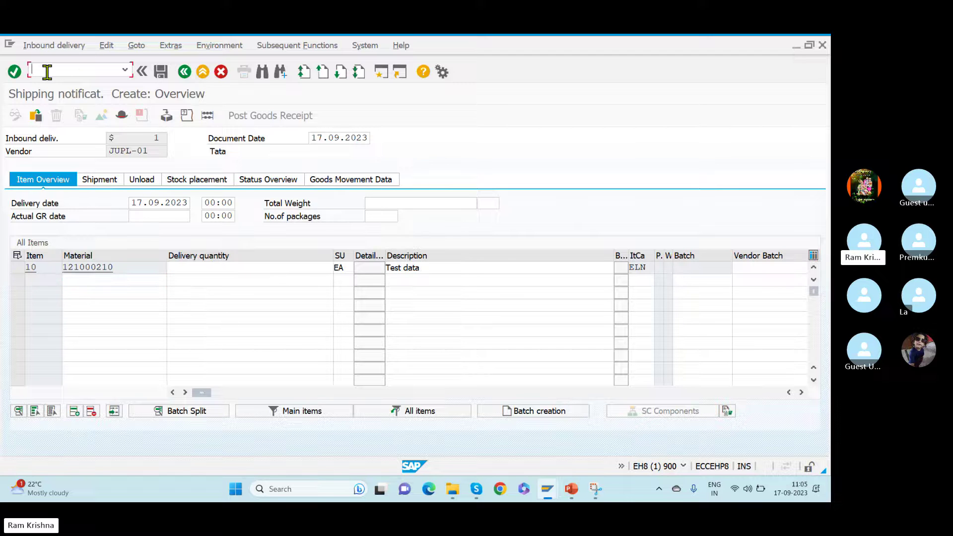
{"action": "double_click", "coordinate": [134, 269]}
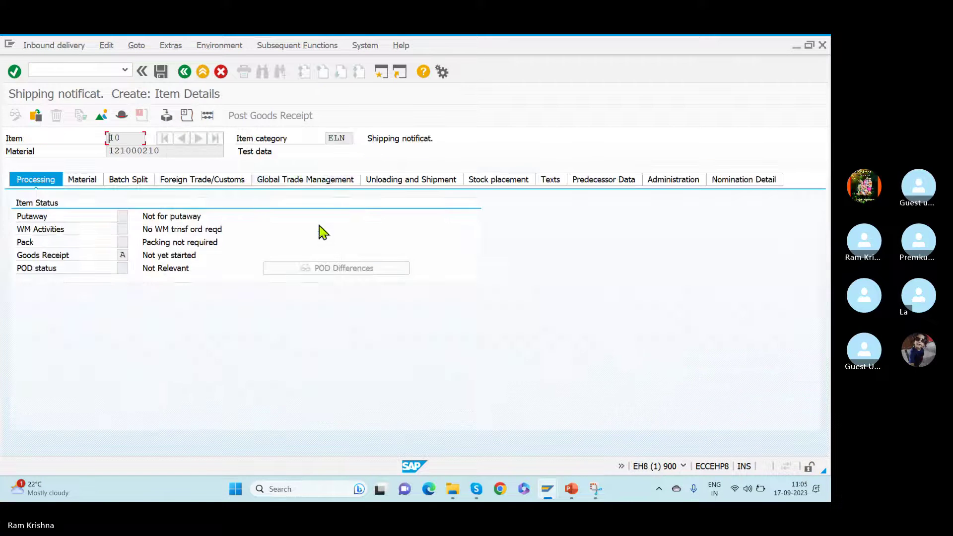
Run transaction me22n and open the Tata standard purchase order for material 121000210.
{"action": "left_click", "coordinate": [51, 69]}
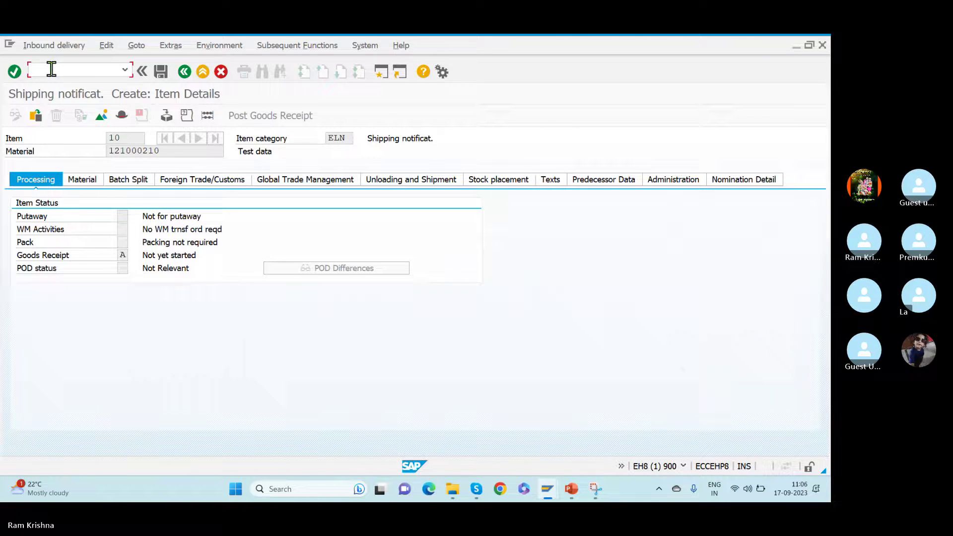
{"action": "type", "text": "/nme22n"}
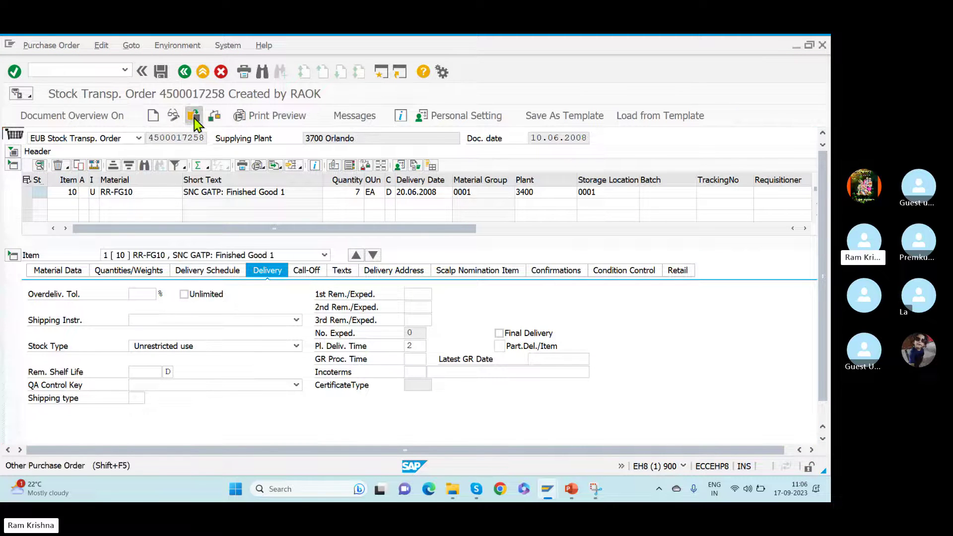
{"action": "left_click", "coordinate": [194, 119]}
{"action": "key", "text": "Return"}
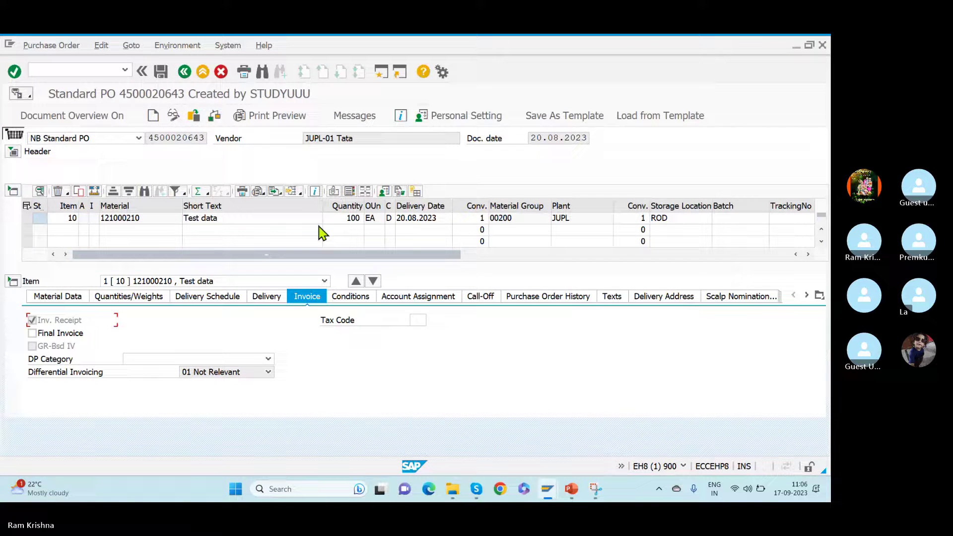
Set item 10's quantity to 1000 EA and save the purchase order.
{"action": "left_click", "coordinate": [348, 219]}
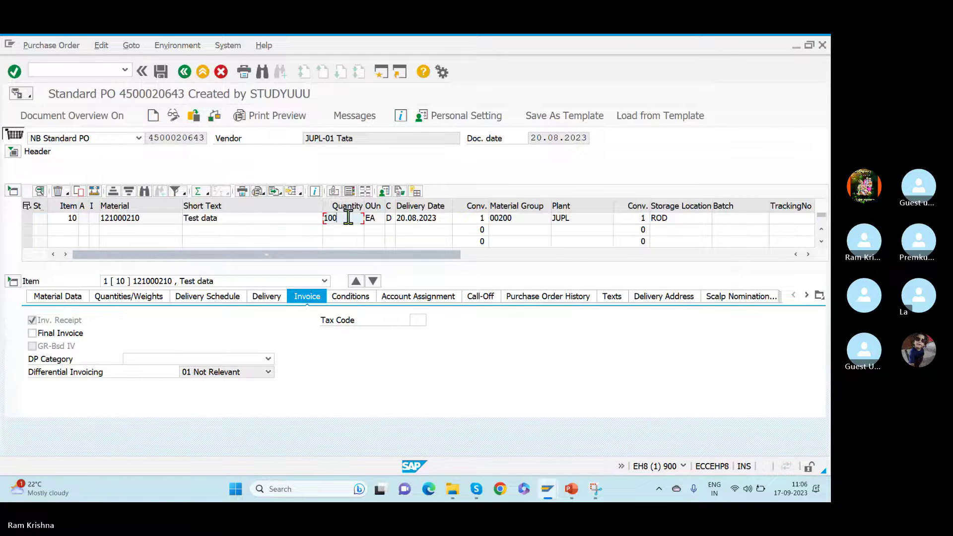
{"action": "type", "text": "0"}
{"action": "key", "text": "Return"}
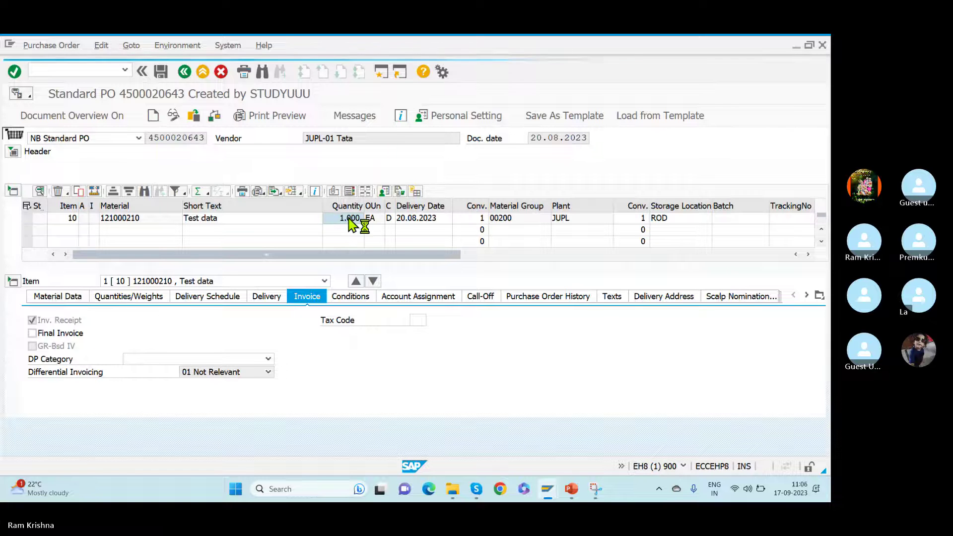
{"action": "left_click", "coordinate": [160, 71]}
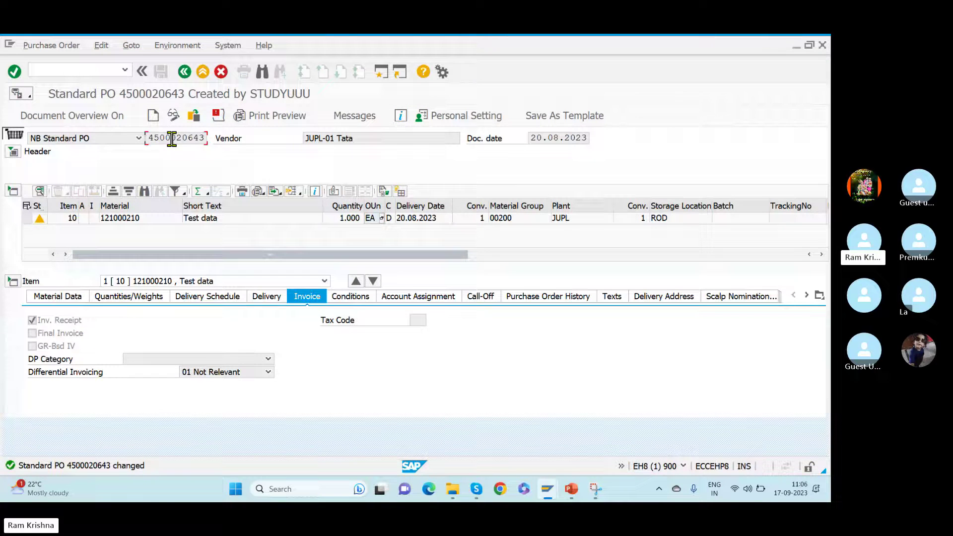
Copy the purchase order number and create its inbound delivery in transaction vl31n, with the pasted number plus "-1" as external ID.
{"action": "left_click_drag", "start_coordinate": [151, 139], "coordinate": [243, 137]}
{"action": "key", "text": "ctrl+c"}
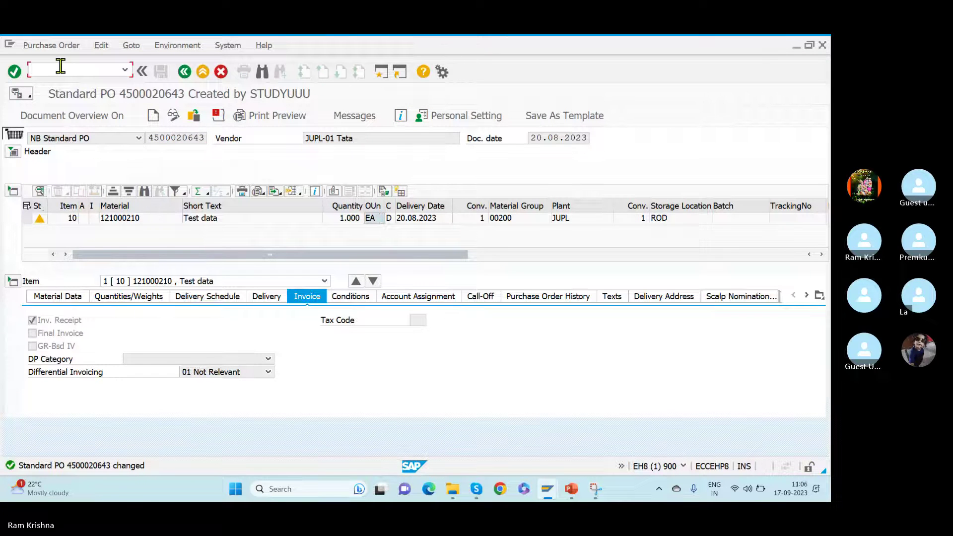
{"action": "type", "text": "/nvl31n"}
{"action": "key", "text": "Return"}
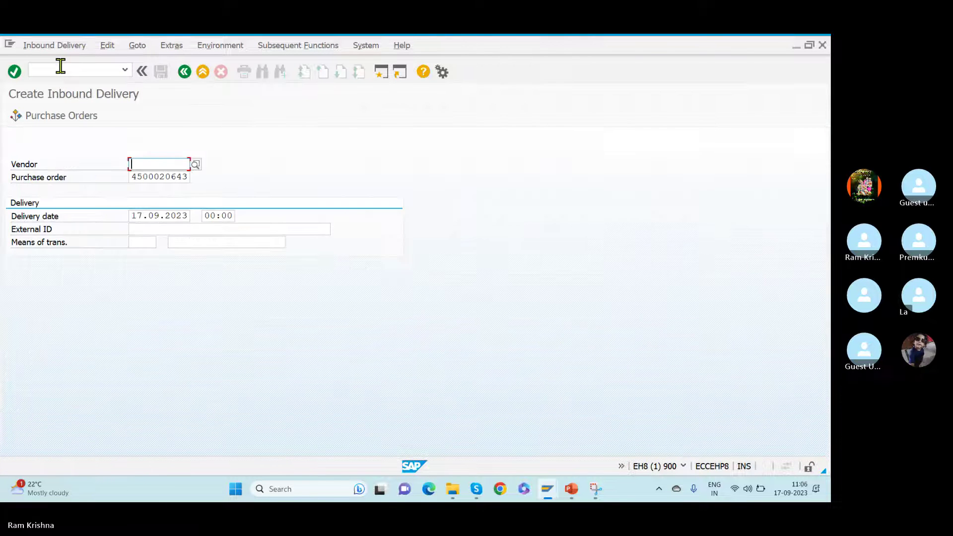
{"action": "key", "text": "Tab"}
{"action": "key", "text": "Tab"}
{"action": "key", "text": "Tab"}
{"action": "key", "text": "Tab"}
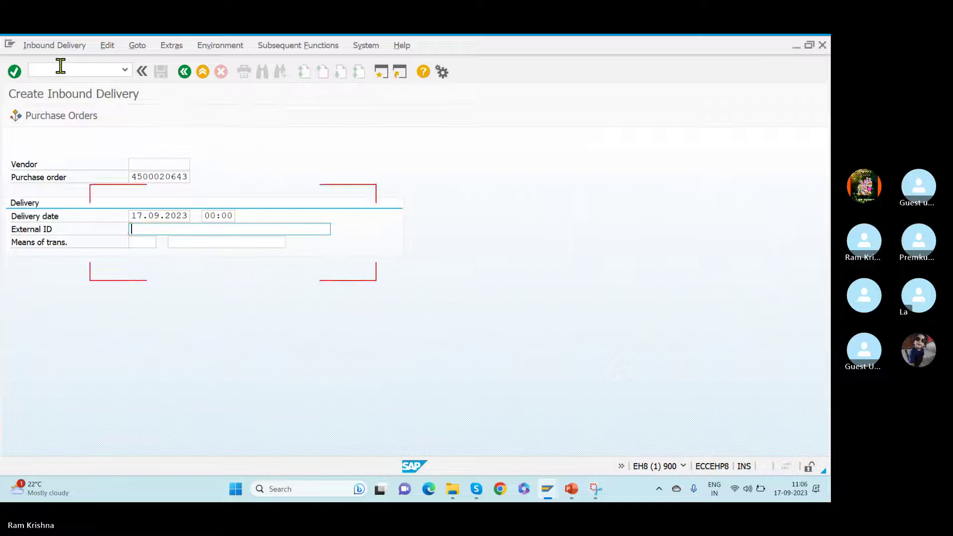
{"action": "key", "text": "ctrl+v"}
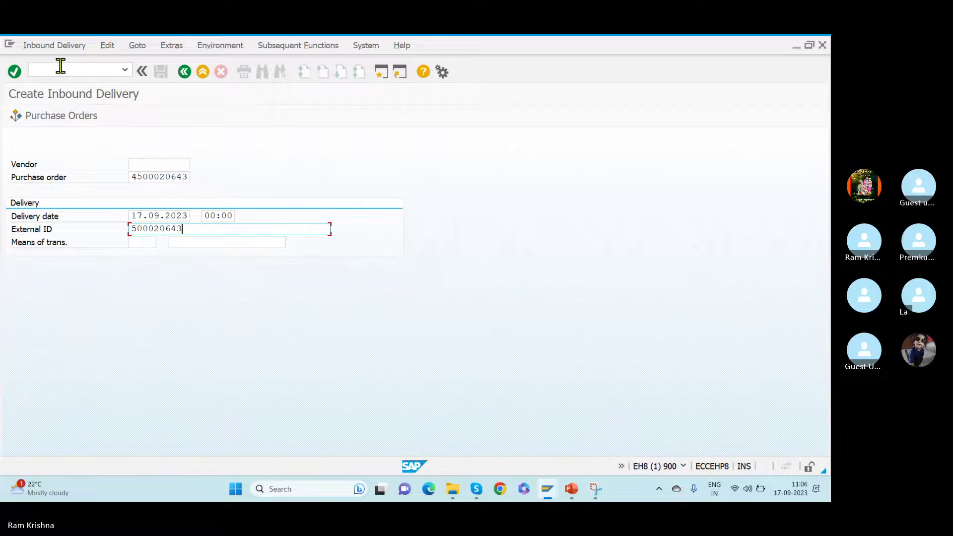
{"action": "type", "text": "-1"}
{"action": "key", "text": "Return"}
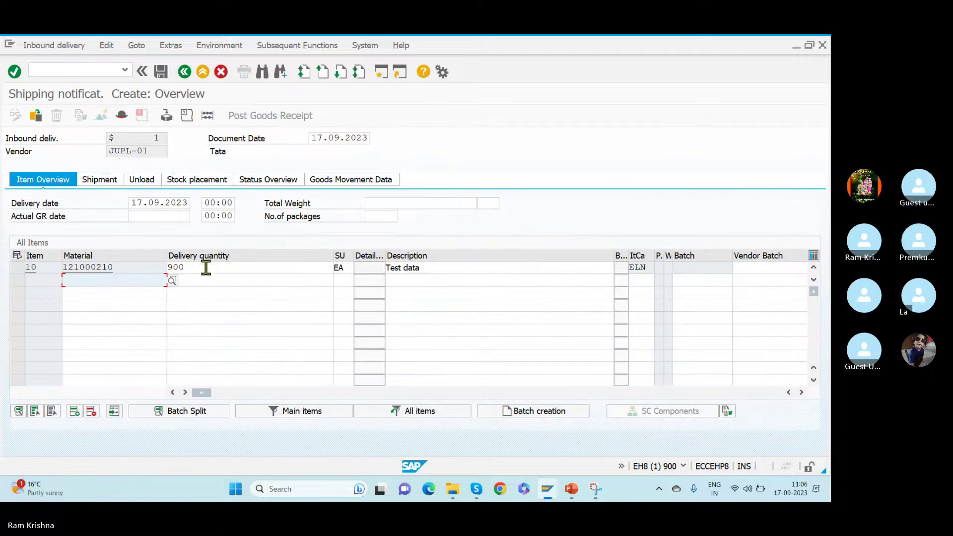
Set the delivery quantity of item 10 to 100 EA.
{"action": "left_click", "coordinate": [206, 266]}
{"action": "type", "text": "100"}
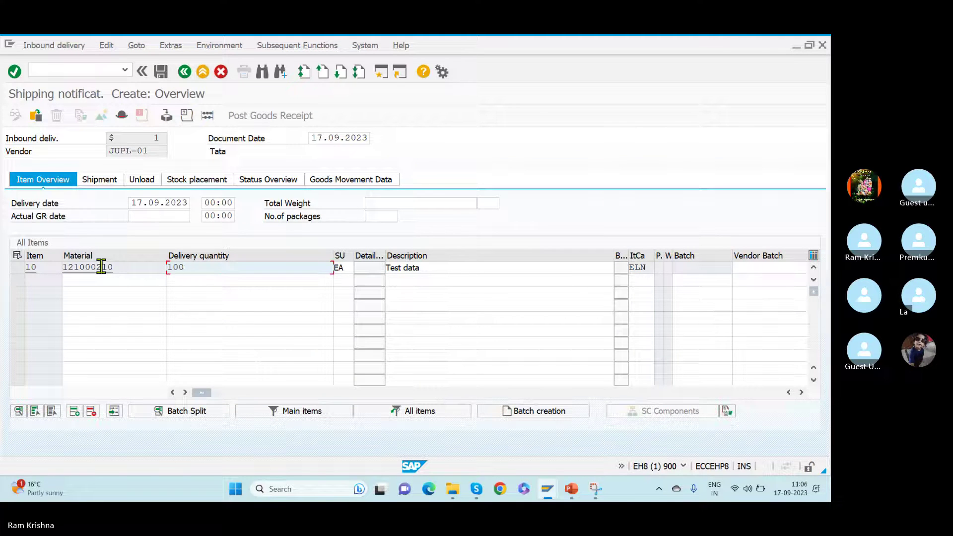
{"action": "key", "text": "Return"}
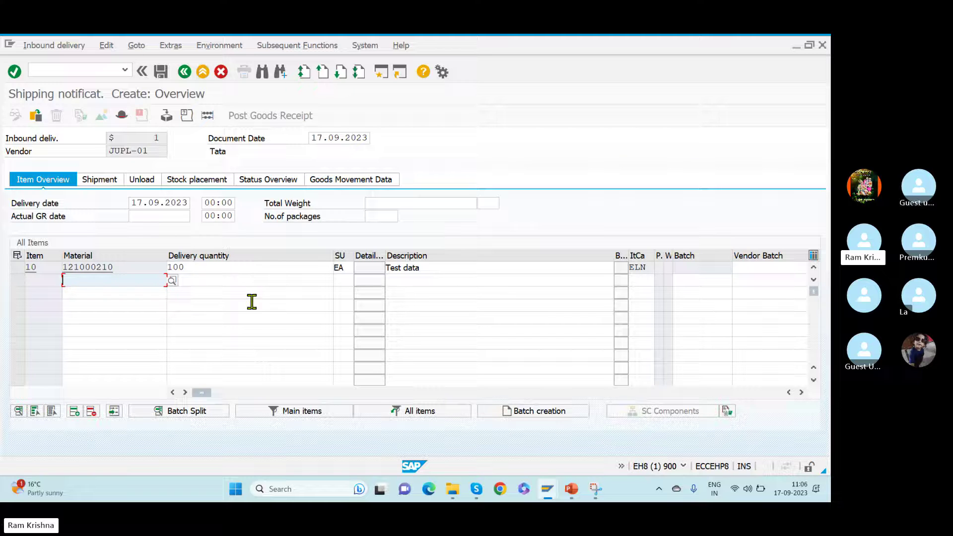
Examine item 10's item category, plant and storage location in the delivery's goods movement data.
{"action": "left_click", "coordinate": [243, 392]}
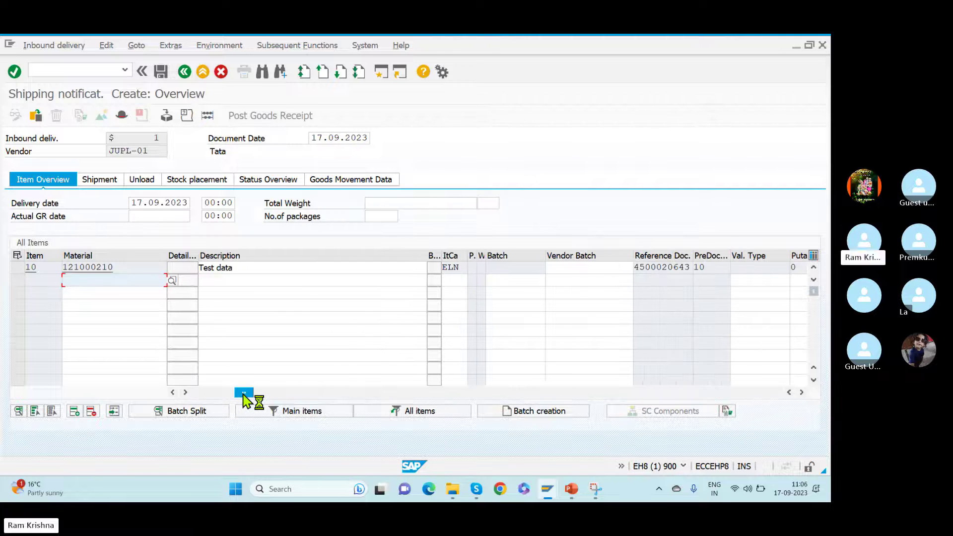
{"action": "left_click_drag", "start_coordinate": [244, 395], "coordinate": [159, 383]}
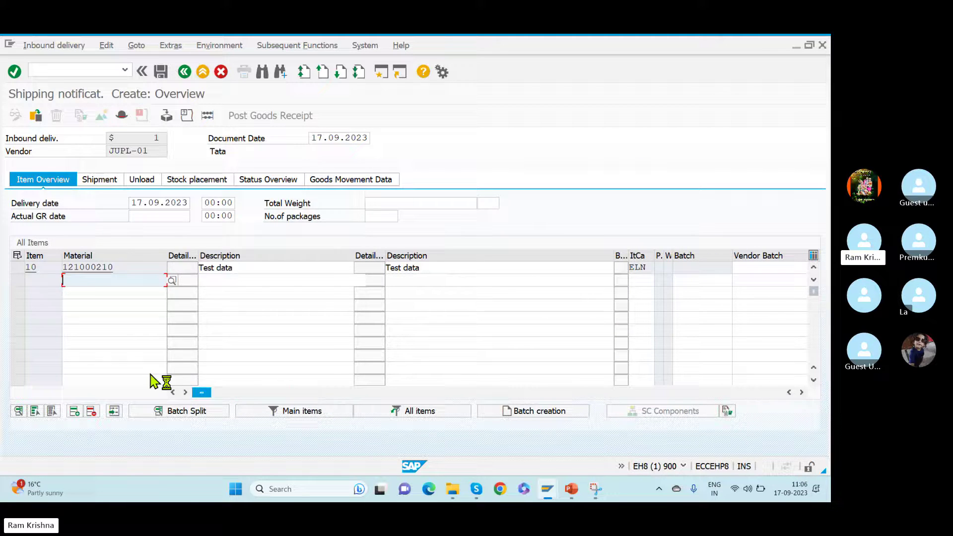
{"action": "left_click", "coordinate": [338, 181]}
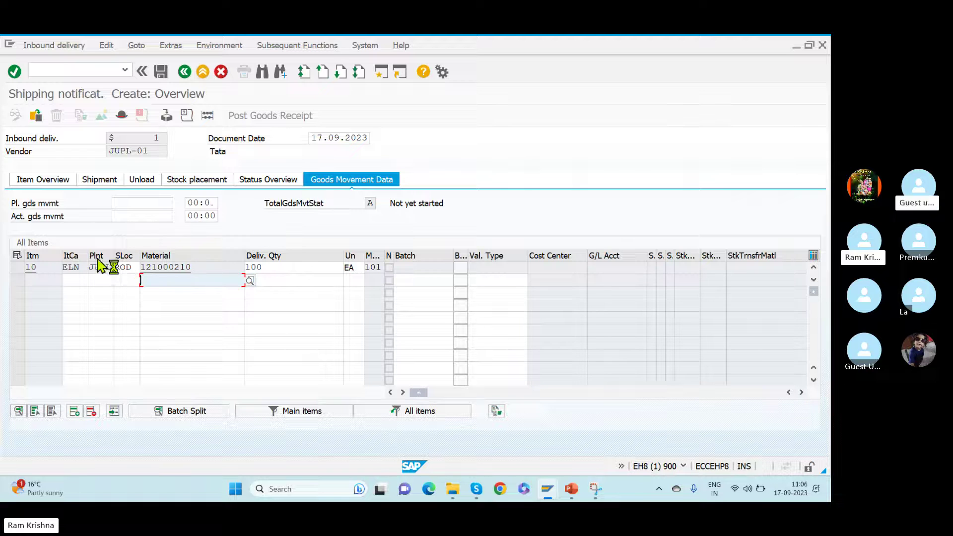
{"action": "left_click", "coordinate": [70, 266]}
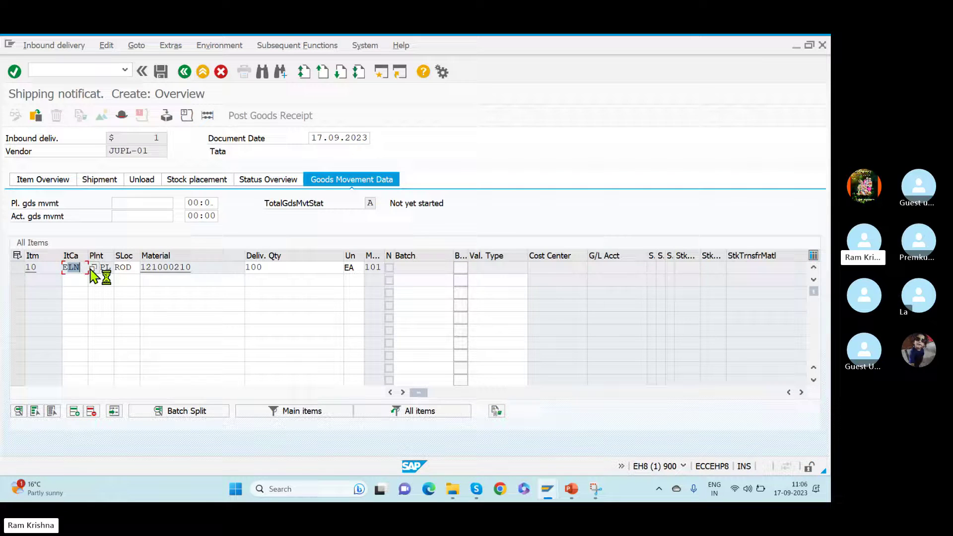
{"action": "left_click", "coordinate": [92, 267]}
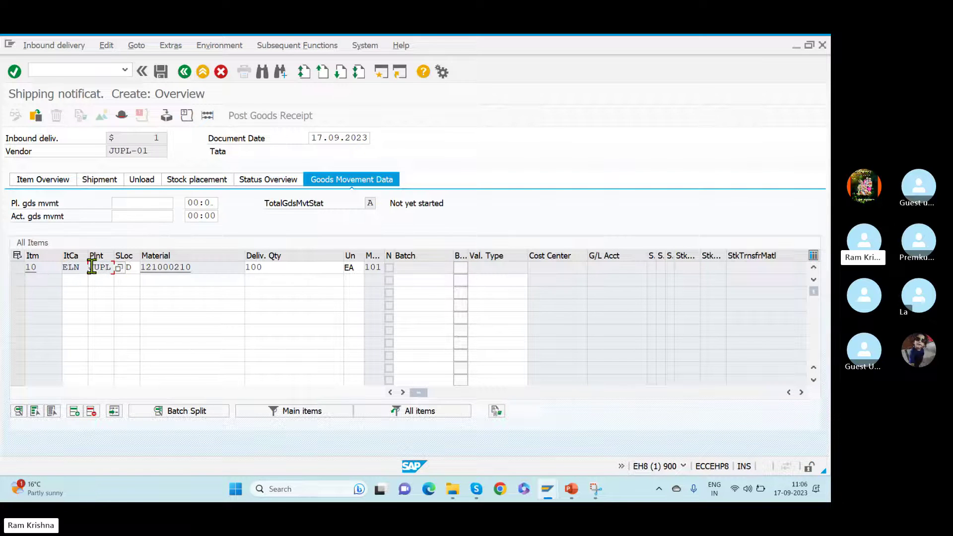
{"action": "left_click_drag", "start_coordinate": [92, 267], "coordinate": [113, 268]}
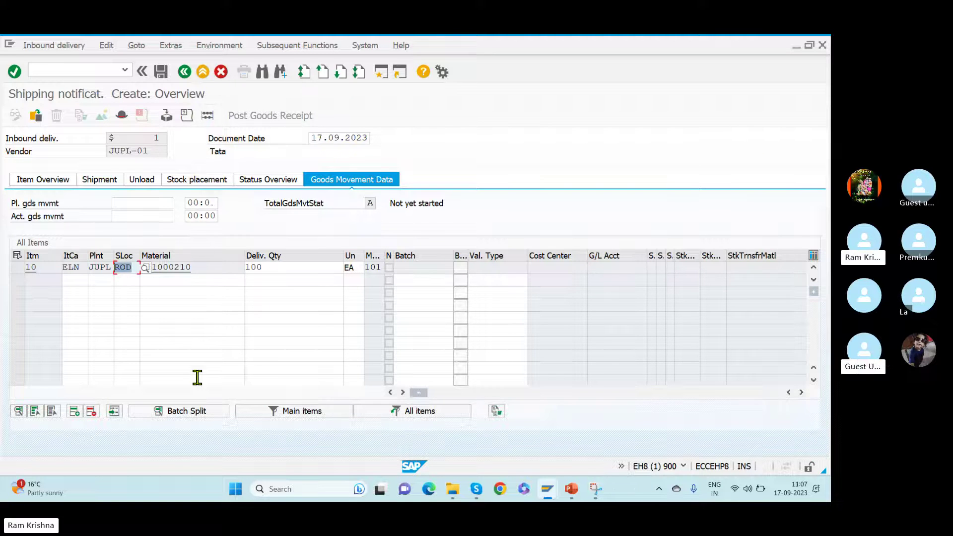
Switch to the EWM session showing Maintain Inbound Delivery for warehouse RKWH.
{"action": "mouse_move", "coordinate": [463, 490]}
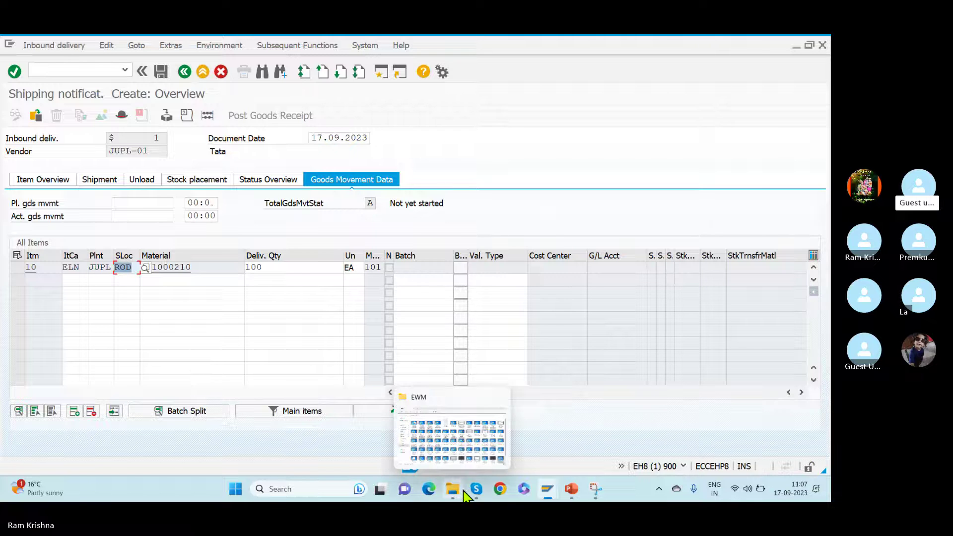
{"action": "key", "text": "alt+Tab"}
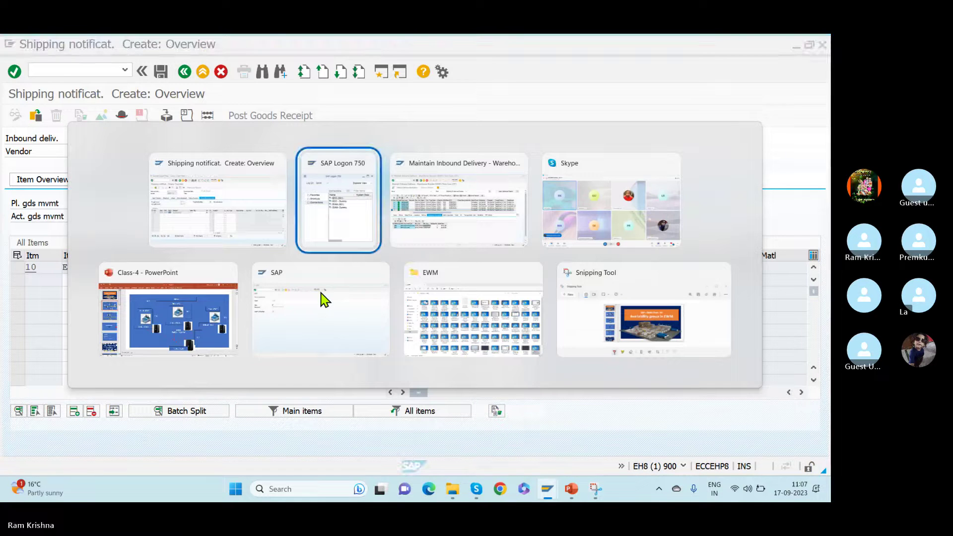
{"action": "key", "text": "Escape"}
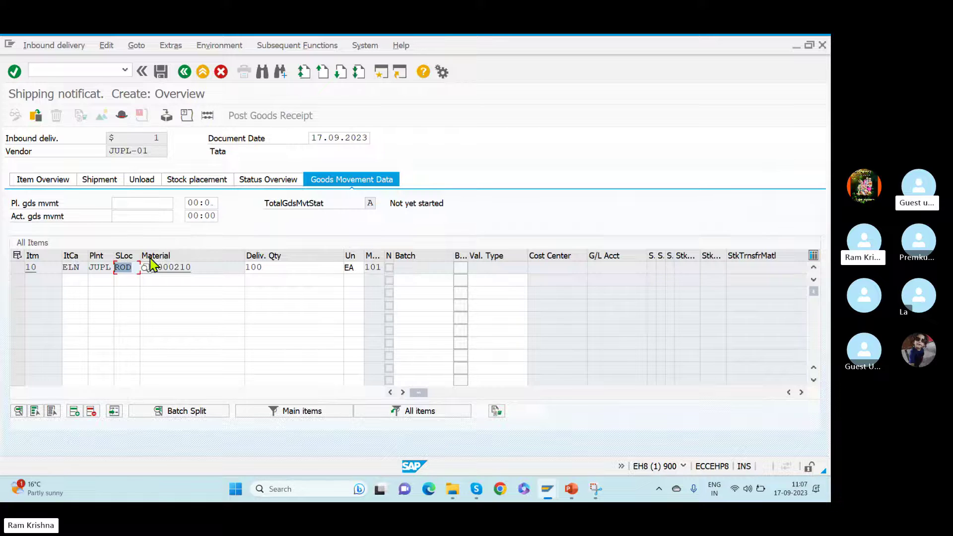
{"action": "key", "text": "alt+Tab"}
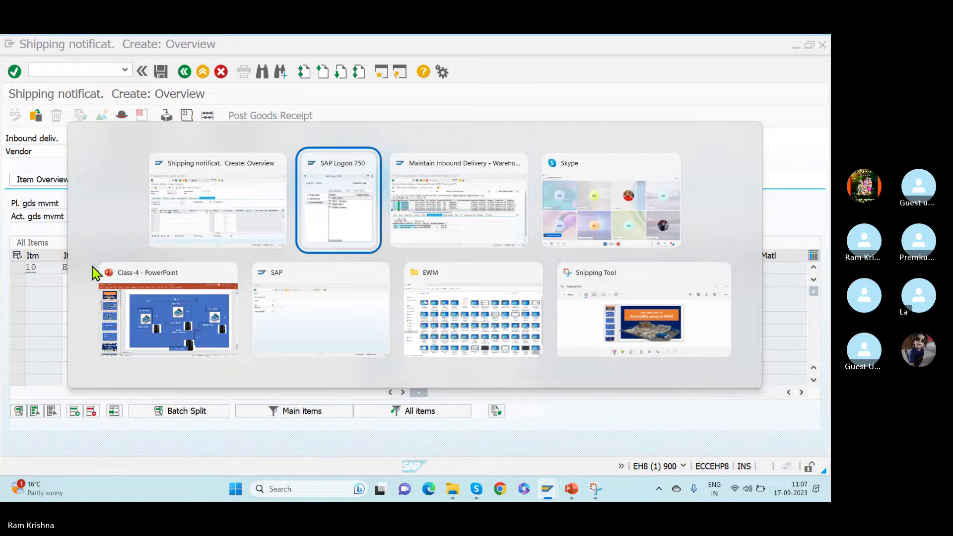
{"action": "key", "text": "Tab"}
{"action": "key", "text": "Tab"}
{"action": "key", "text": "Tab"}
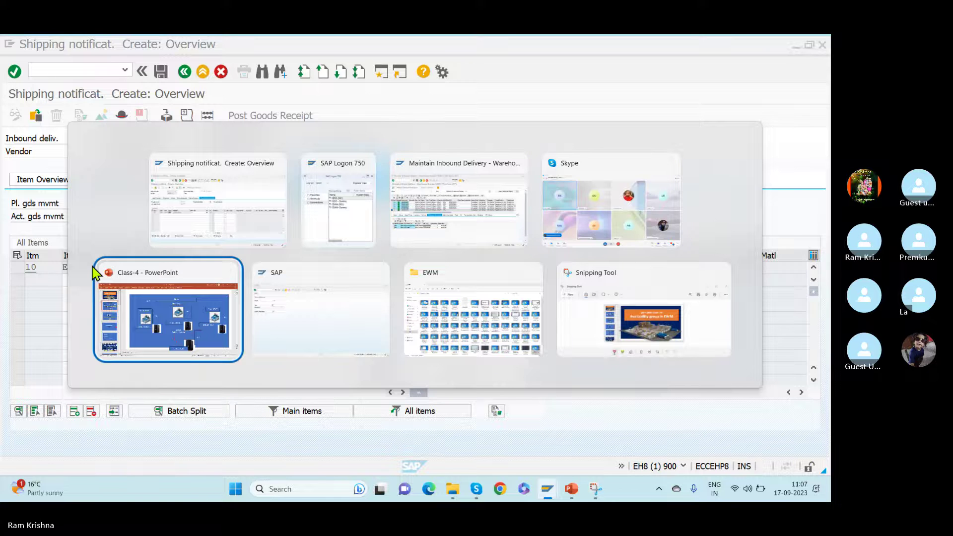
{"action": "key", "text": "alt+Tab"}
{"action": "key", "text": "Tab"}
{"action": "key", "text": "Tab"}
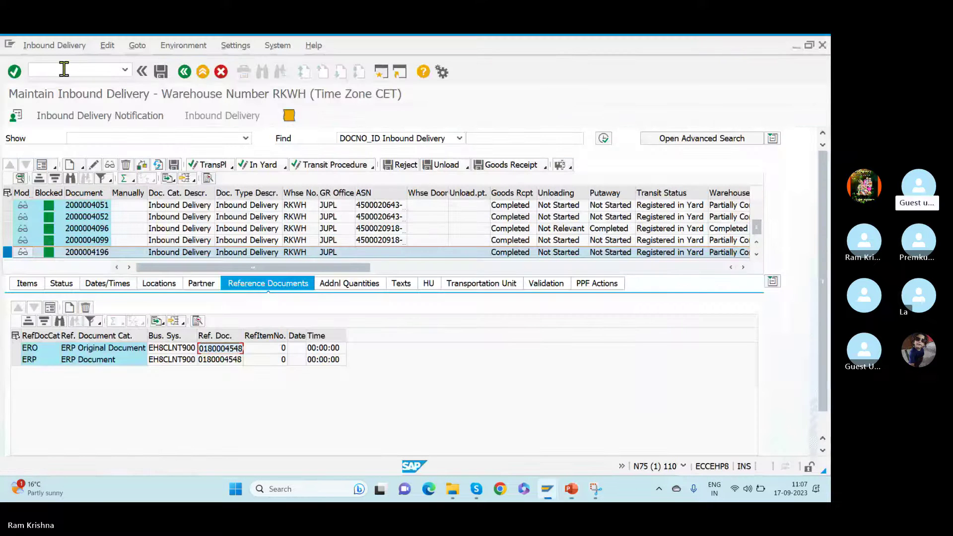
Run transaction spro in a new session and display the SAP Reference IMG.
{"action": "type", "text": "/os"}
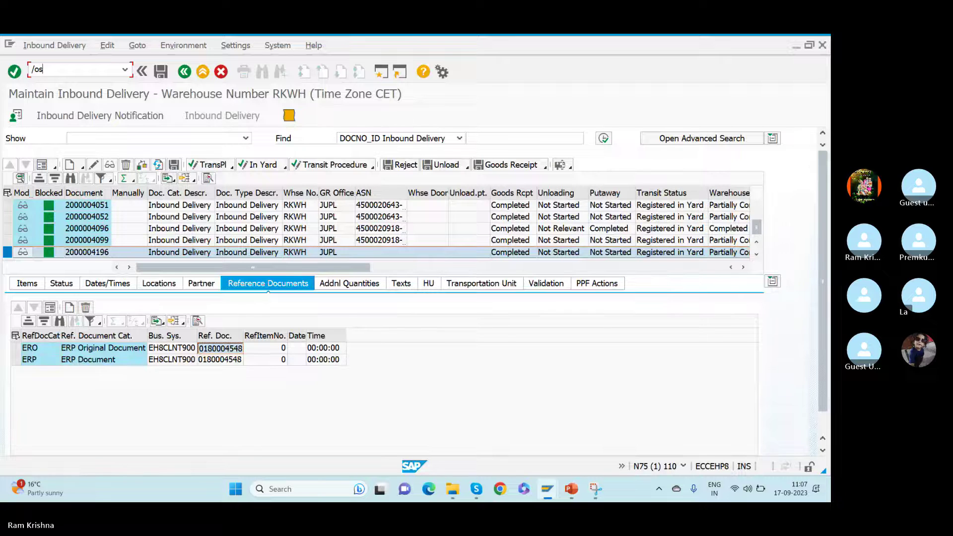
{"action": "type", "text": "pro"}
{"action": "key", "text": "Return"}
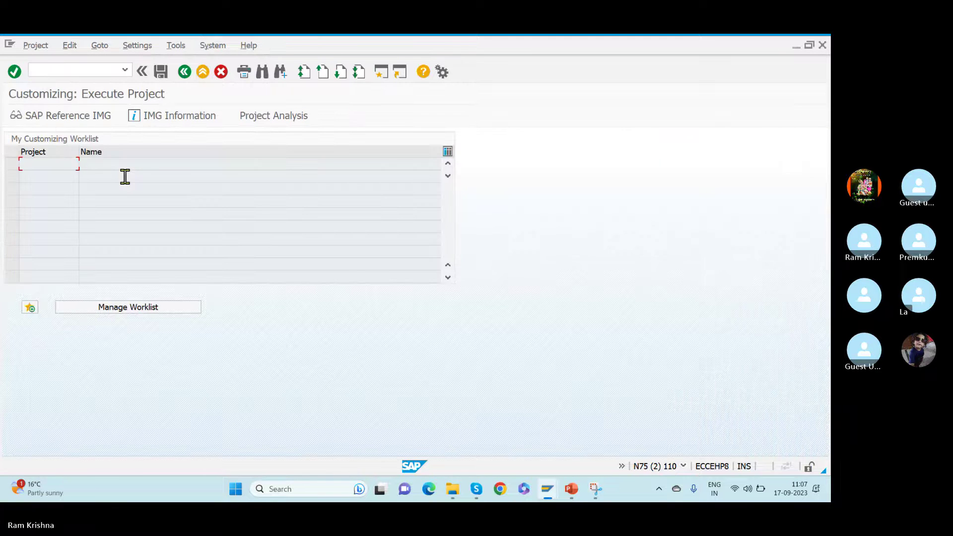
{"action": "left_click", "coordinate": [66, 115]}
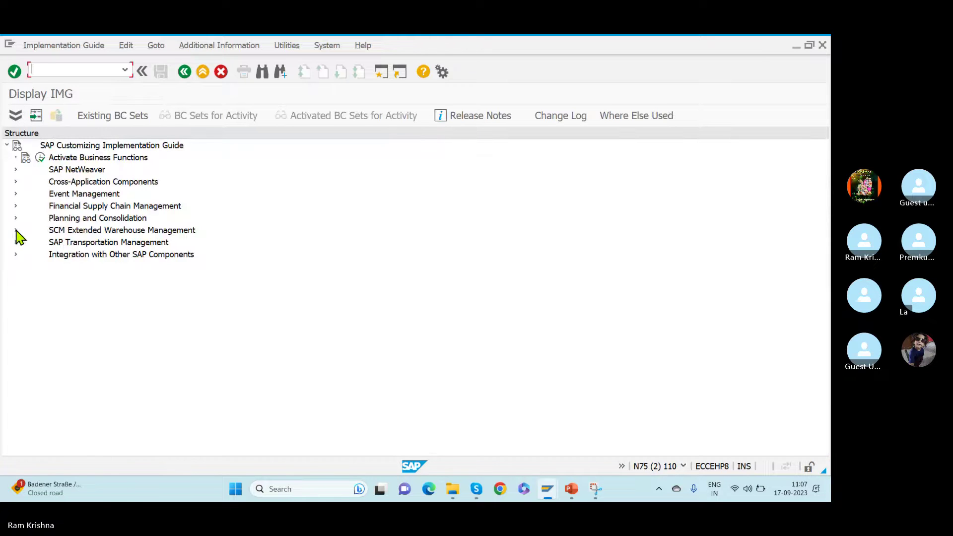
Open the activity Map Storage Locations from ERP System to EWM under Extended Warehouse Management, Interfaces, ERP Integration, Goods Movements.
{"action": "left_click", "coordinate": [15, 230]}
{"action": "left_click", "coordinate": [24, 243]}
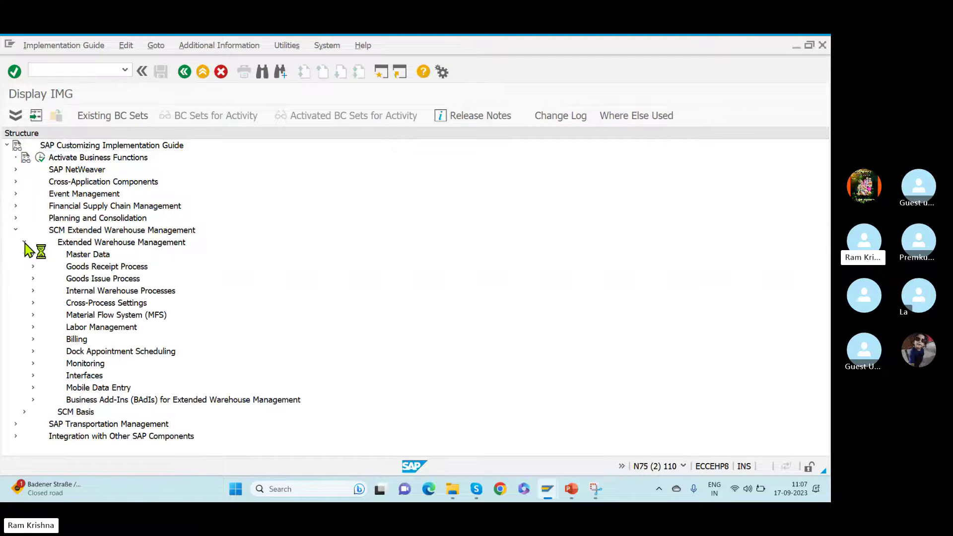
{"action": "left_click", "coordinate": [32, 376]}
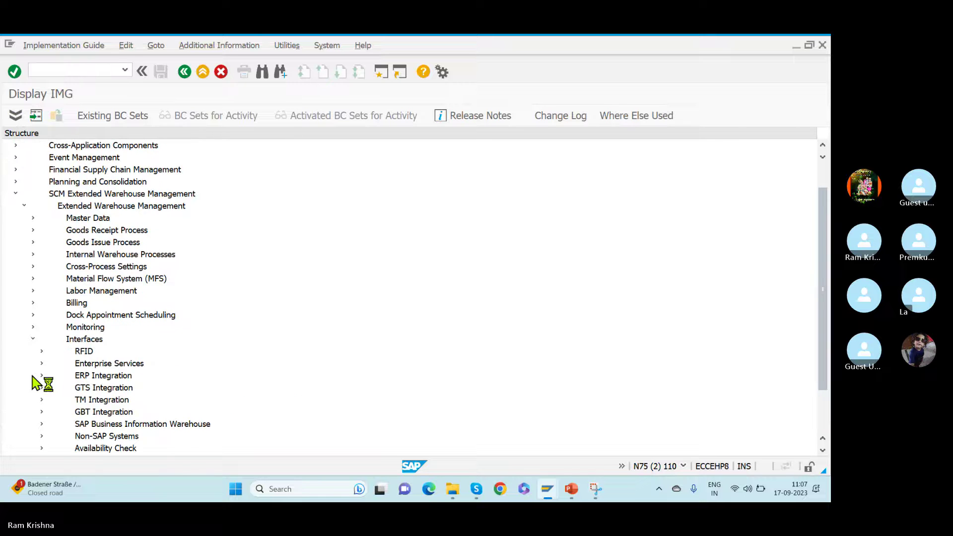
{"action": "left_click", "coordinate": [41, 376]}
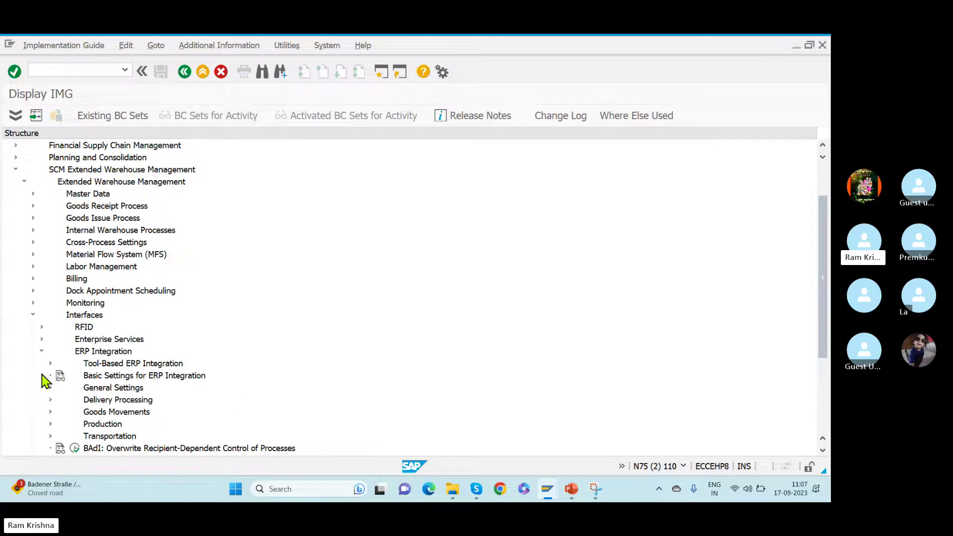
{"action": "left_click", "coordinate": [50, 412]}
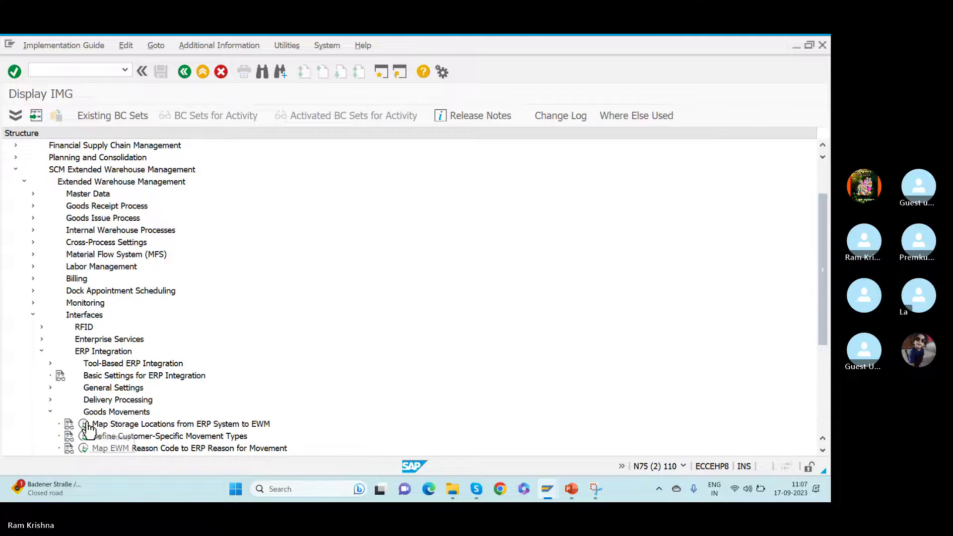
{"action": "left_click", "coordinate": [83, 424]}
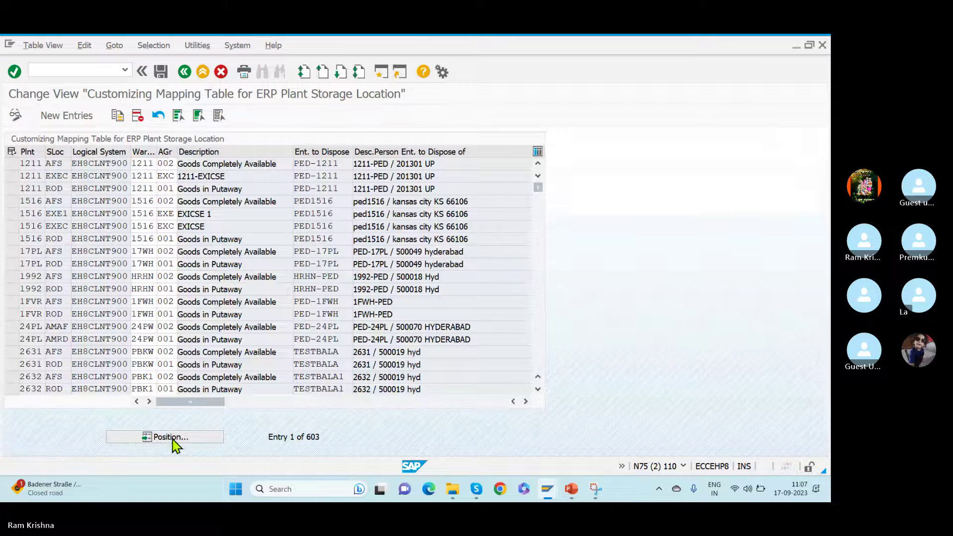
Position the plant storage location mapping table at plant JUPL.
{"action": "left_click", "coordinate": [174, 440]}
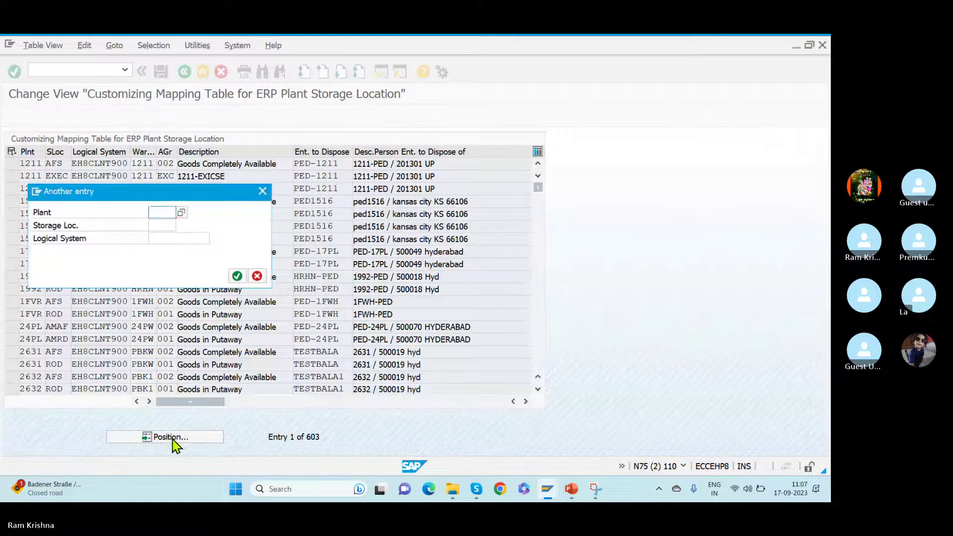
{"action": "type", "text": "J"}
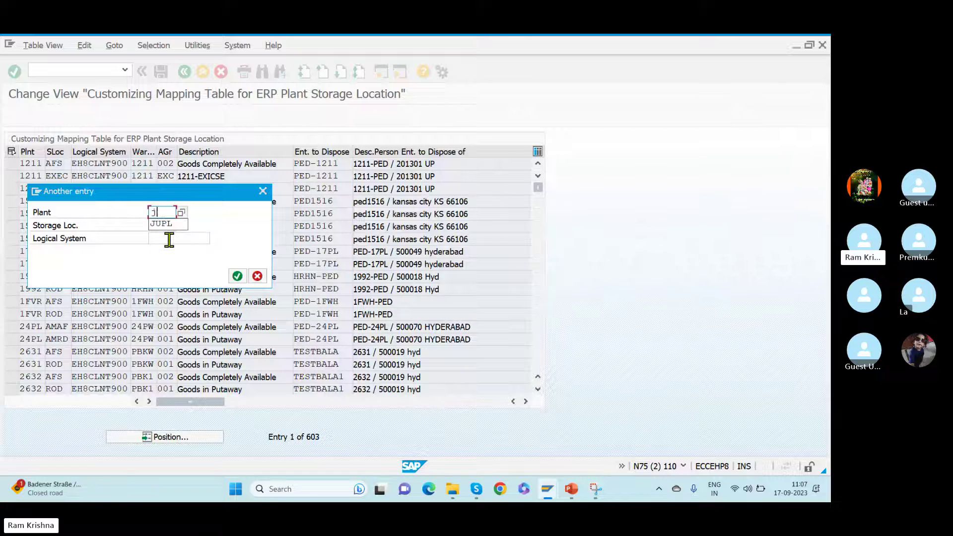
{"action": "type", "text": "upl"}
{"action": "key", "text": "Return"}
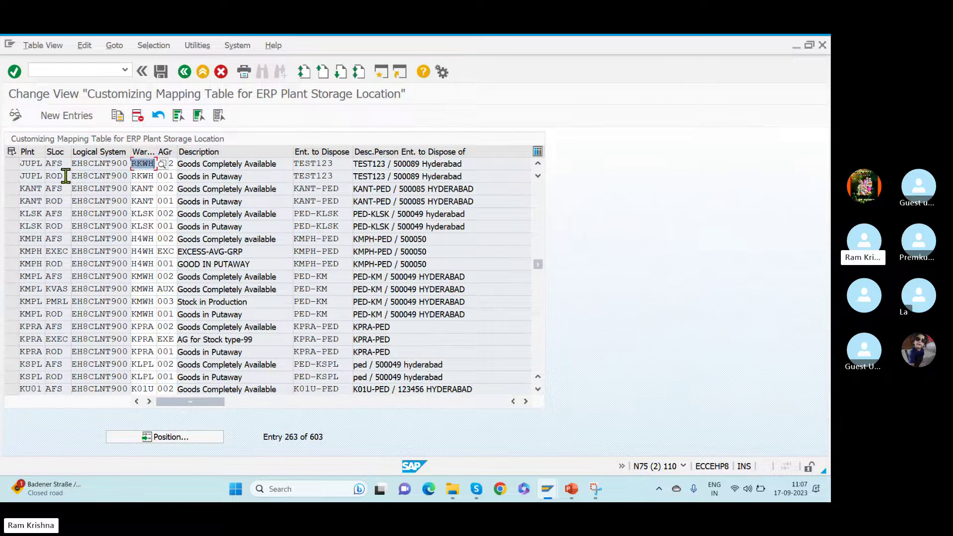
Examine the warehouse and availability group mapped to plant JUPL, storage location ROD, and return to the IMG.
{"action": "double_click", "coordinate": [65, 176]}
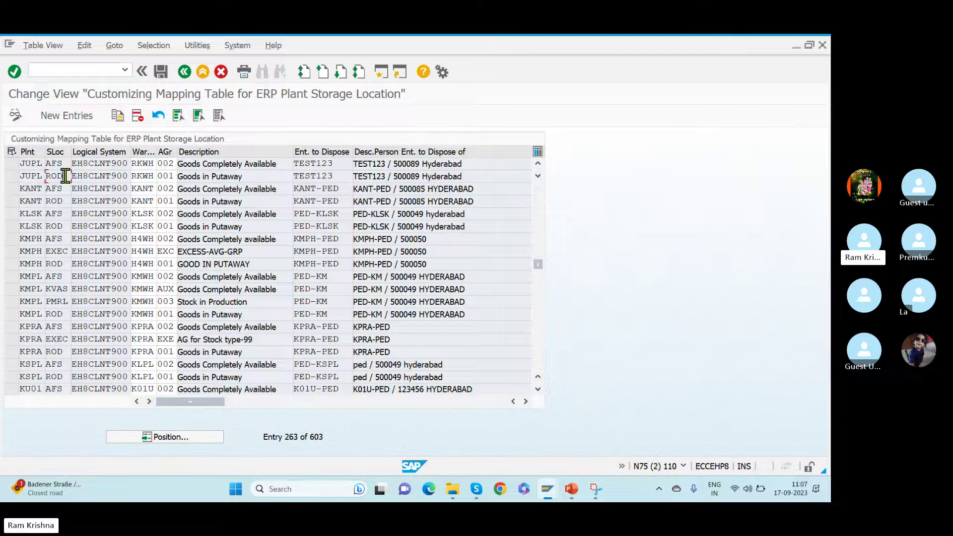
{"action": "left_click", "coordinate": [12, 178]}
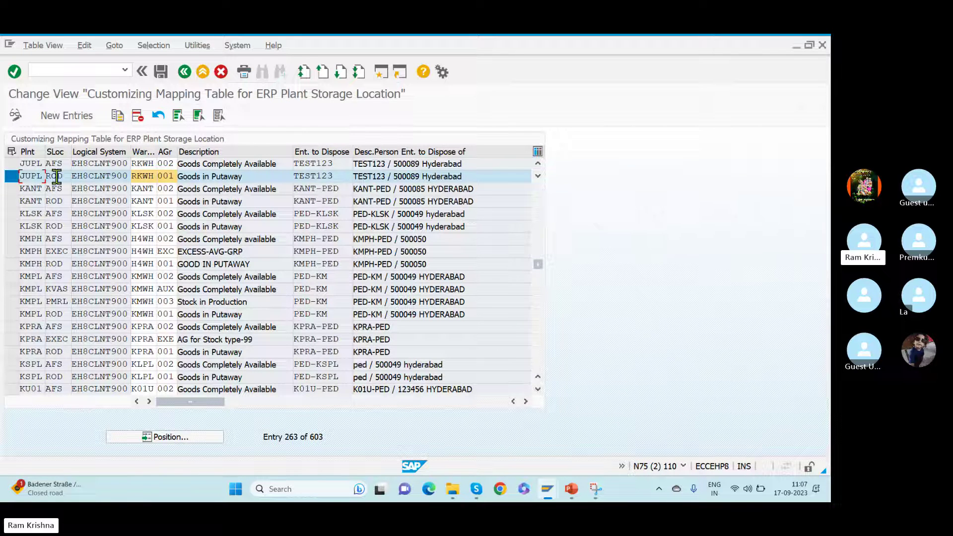
{"action": "left_click_drag", "start_coordinate": [64, 176], "coordinate": [21, 174]}
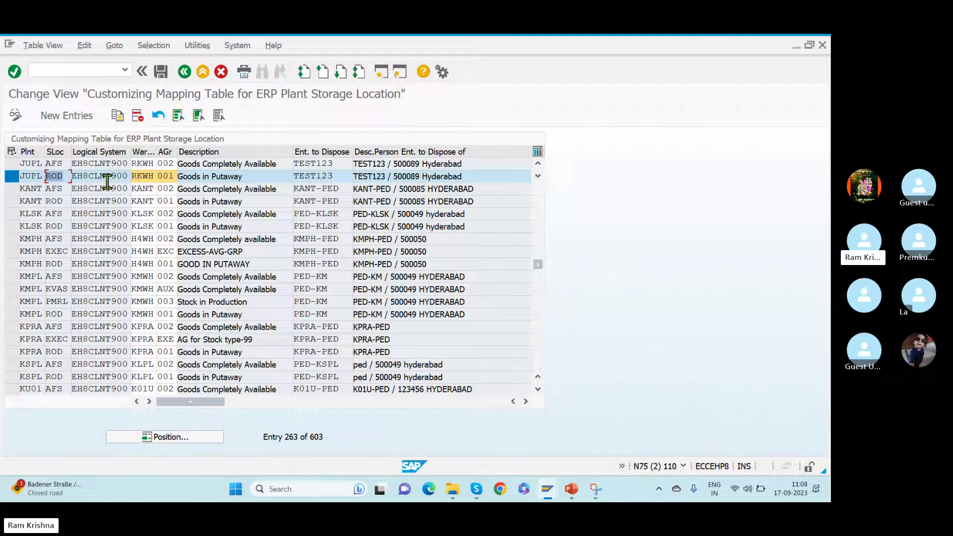
{"action": "left_click_drag", "start_coordinate": [132, 177], "coordinate": [153, 178]}
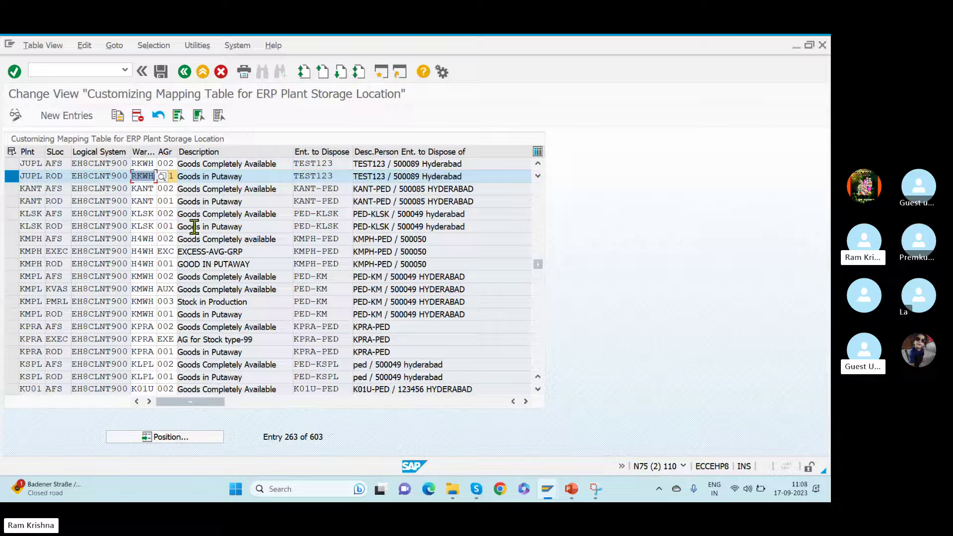
{"action": "left_click", "coordinate": [175, 176]}
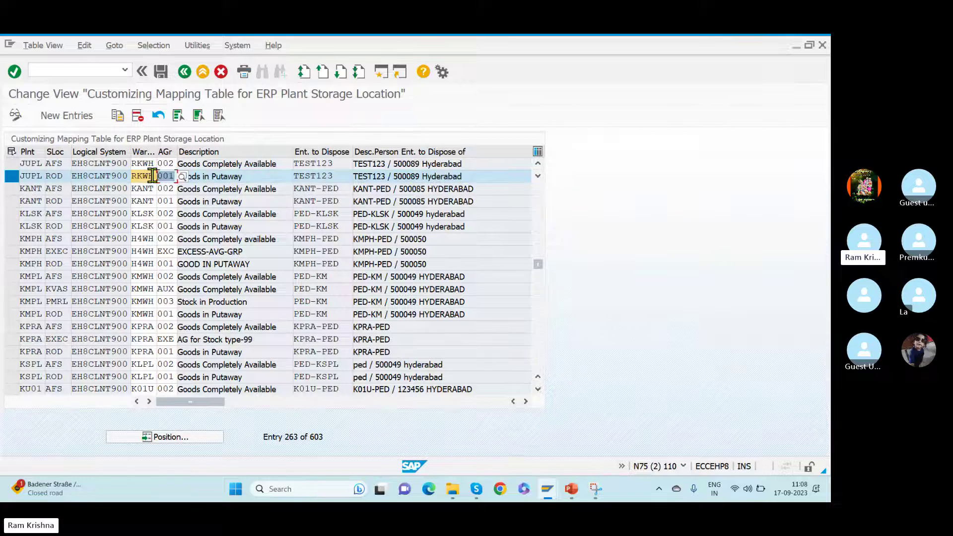
{"action": "left_click_drag", "start_coordinate": [174, 176], "coordinate": [152, 178]}
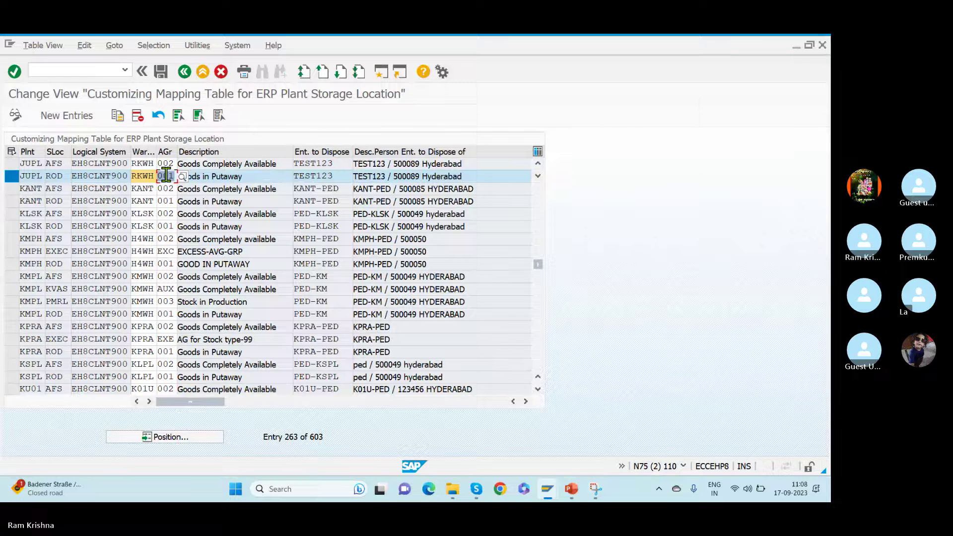
{"action": "left_click", "coordinate": [185, 72]}
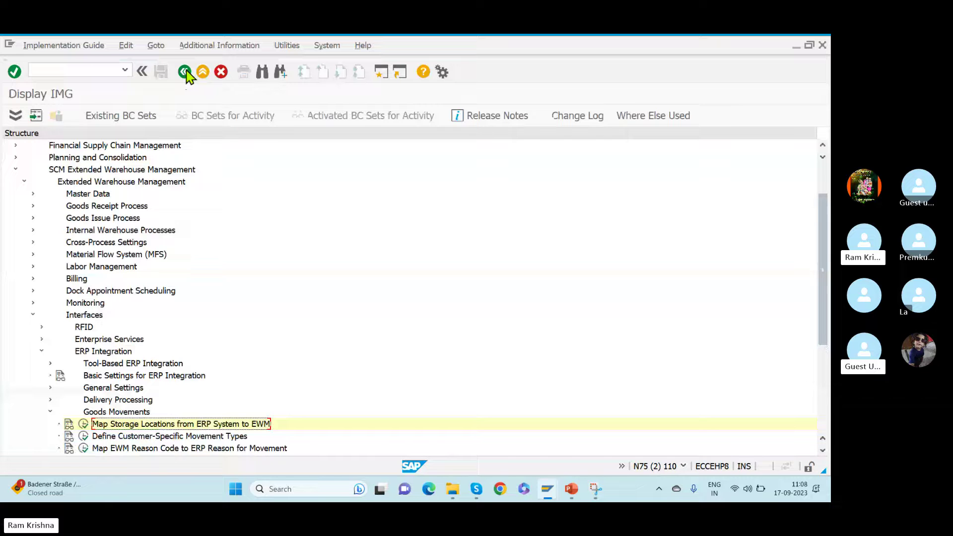
Open Configure Stock Type from Configure Availability Group for Putaway under Goods Receipt Process.
{"action": "scroll", "coordinate": [825, 208], "scroll_direction": "up", "scroll_amount": 3}
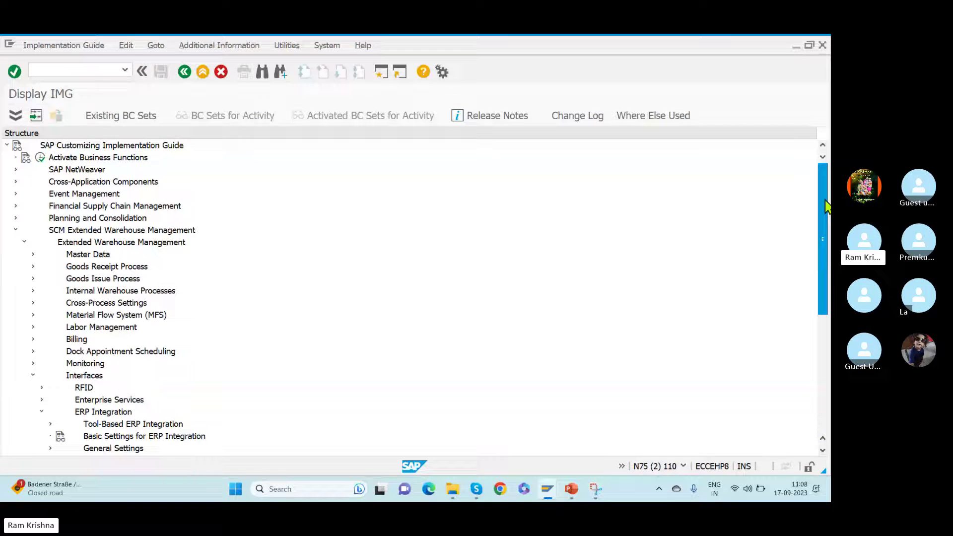
{"action": "left_click", "coordinate": [32, 267]}
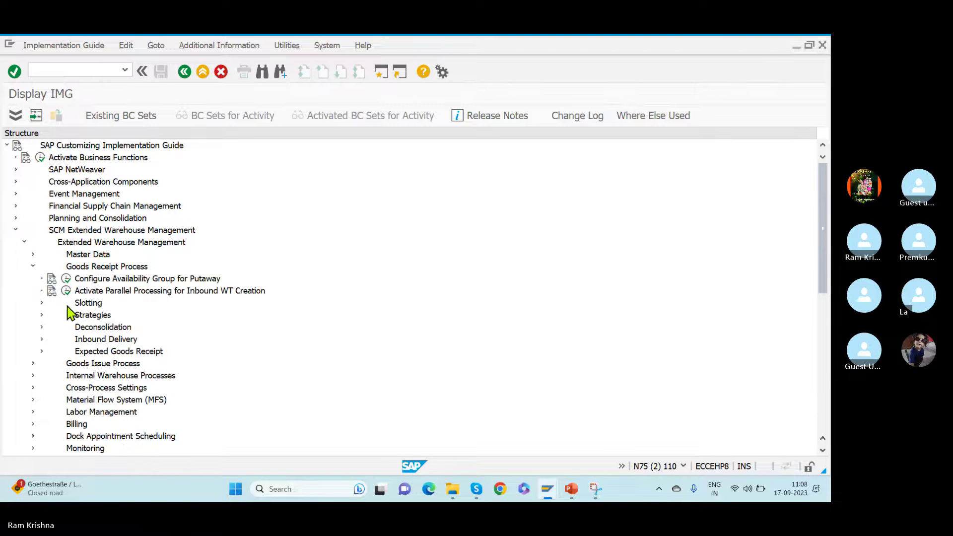
{"action": "left_click", "coordinate": [66, 278]}
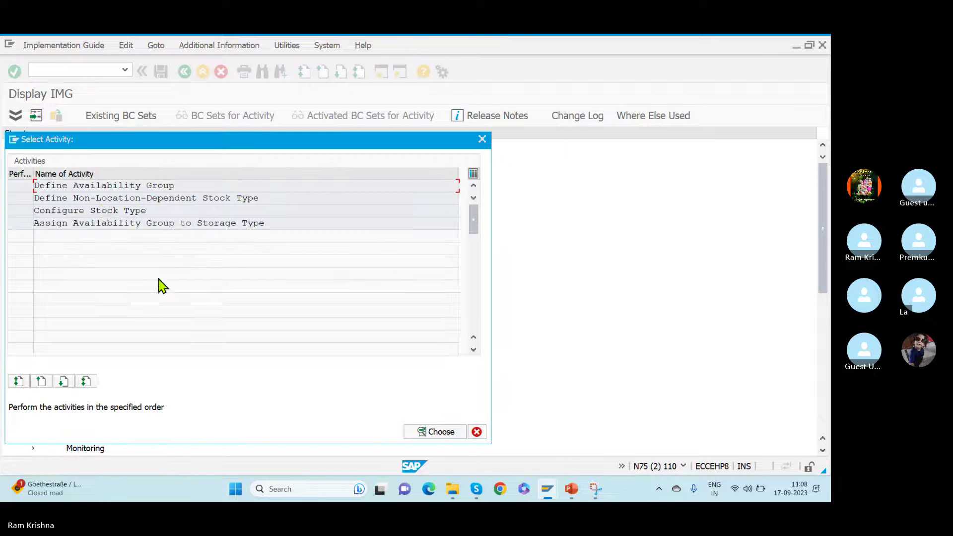
{"action": "double_click", "coordinate": [82, 213]}
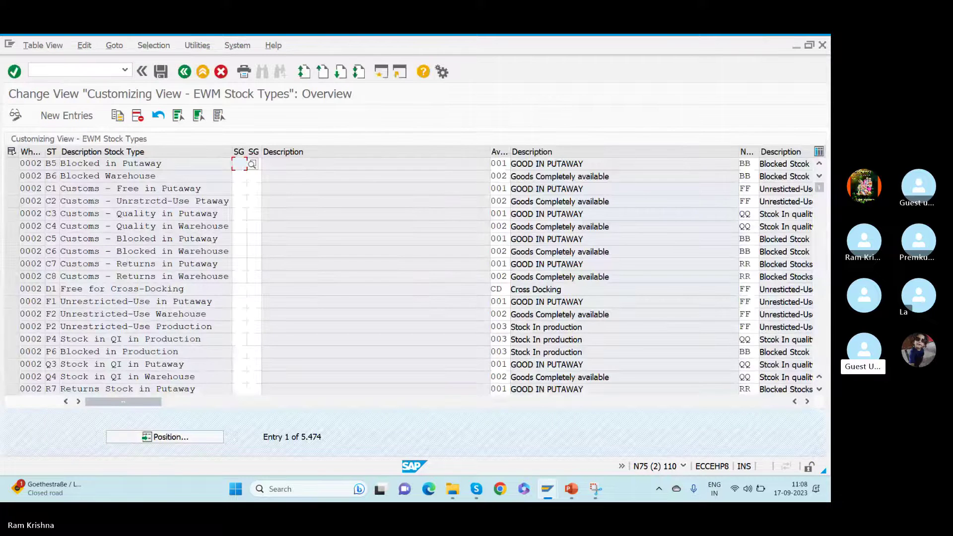
Position the EWM stock types table at warehouse RKWH.
{"action": "left_click", "coordinate": [165, 440]}
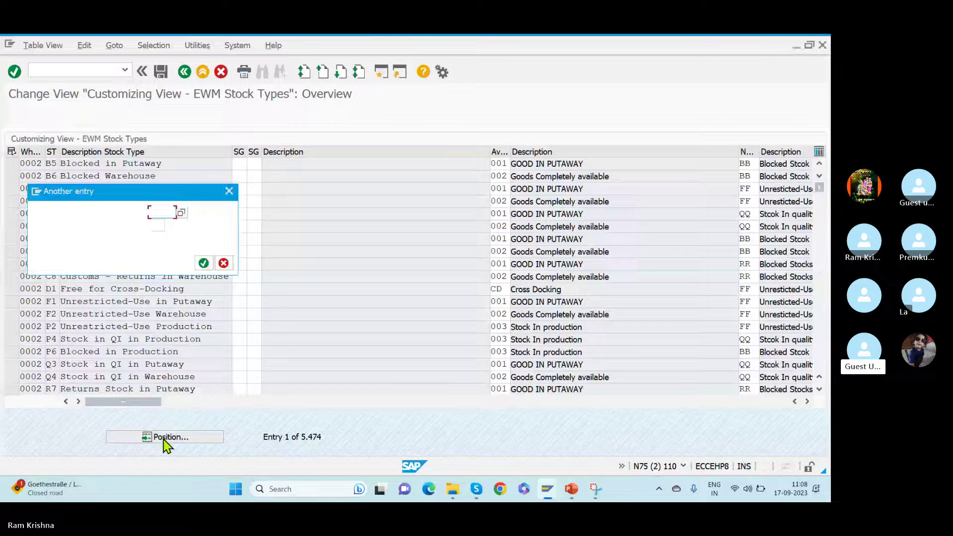
{"action": "type", "text": "rkwh"}
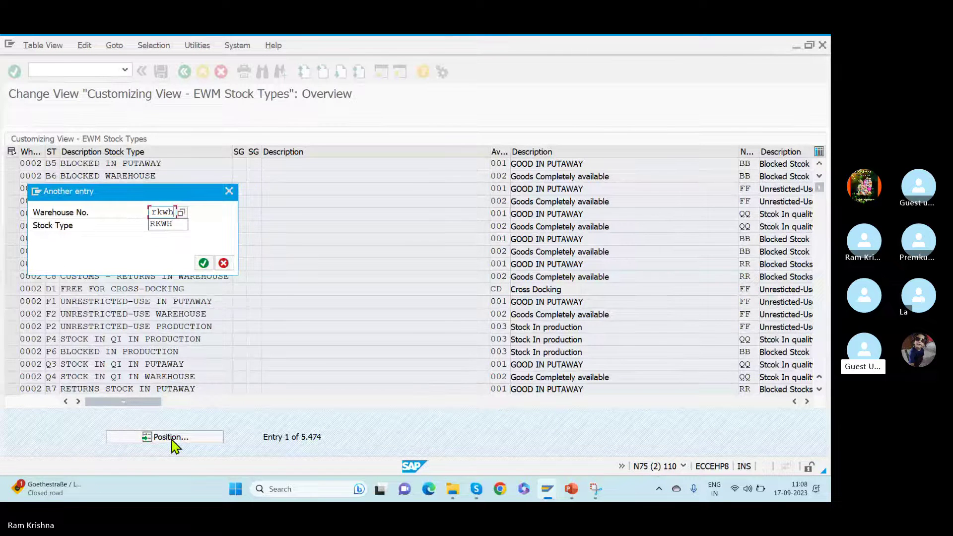
{"action": "key", "text": "Return"}
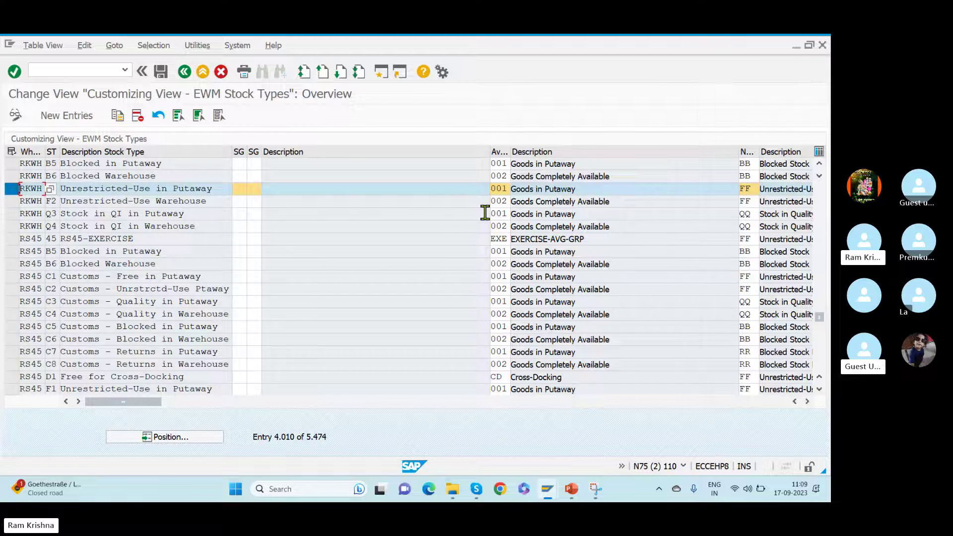
Examine the availability group of RKWH's Unrestricted-Use in Putaway stock type and return to the IMG structure.
{"action": "left_click", "coordinate": [499, 189]}
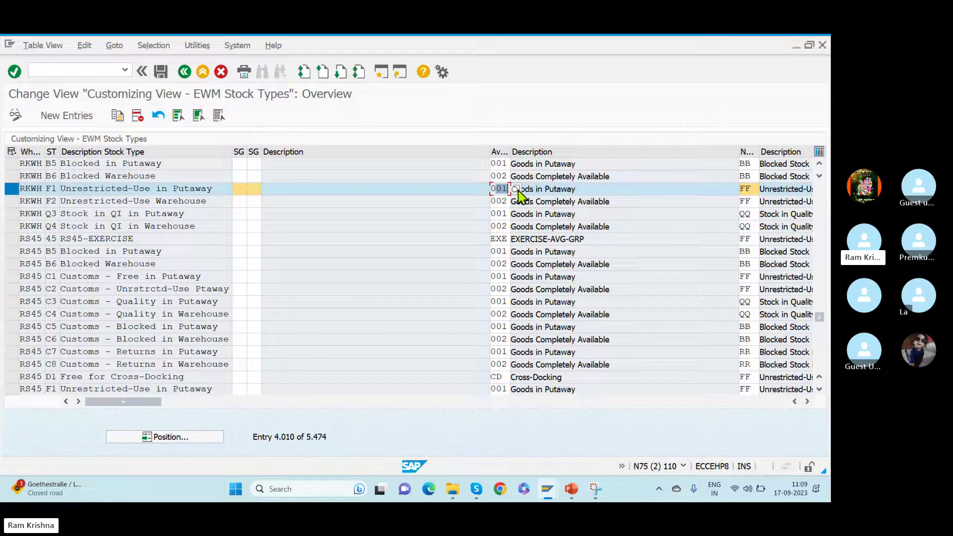
{"action": "left_click", "coordinate": [49, 190]}
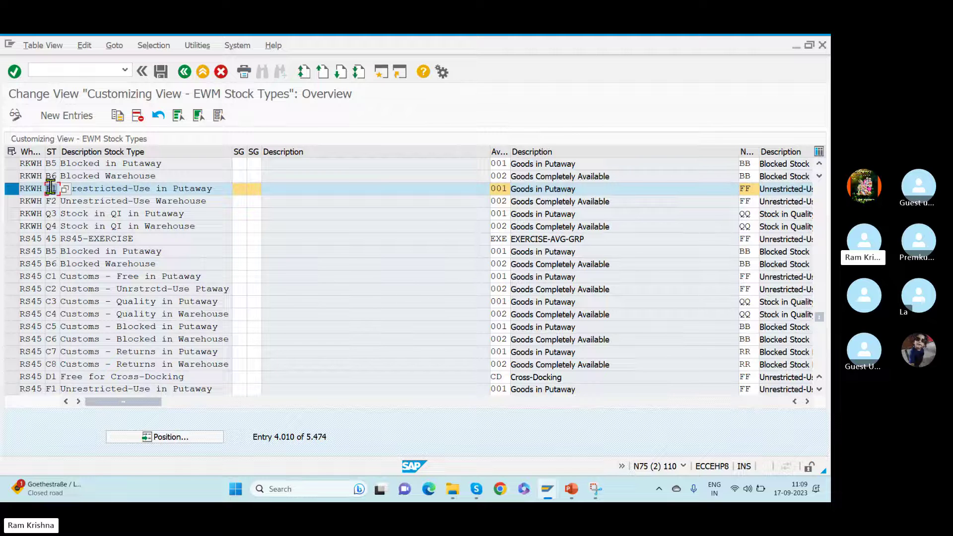
{"action": "key", "text": "alt+Tab"}
{"action": "key", "text": "Escape"}
{"action": "left_click", "coordinate": [187, 72]}
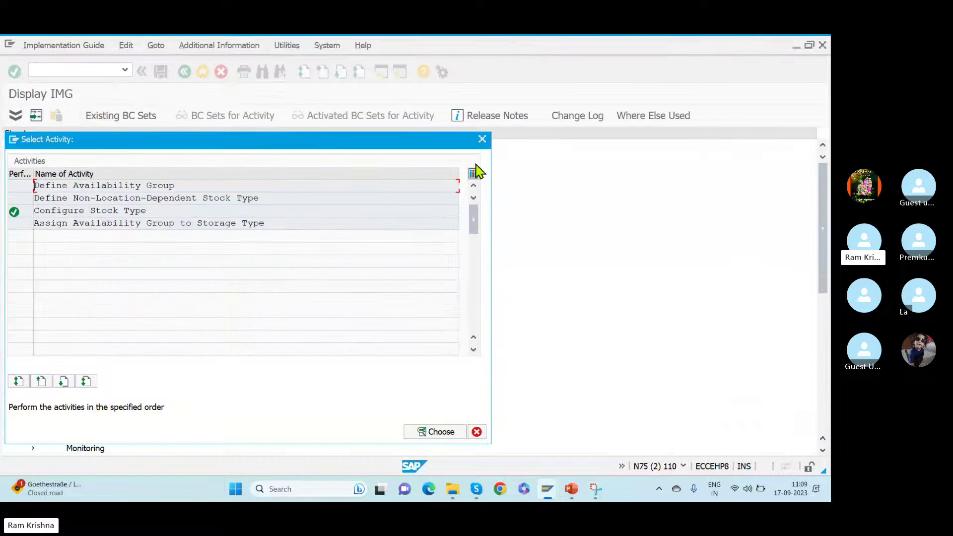
{"action": "left_click", "coordinate": [482, 139]}
Return to the ECC shipping notification, recheck item 10's plant and storage location, and save the inbound delivery.
{"action": "key", "text": "alt+Tab"}
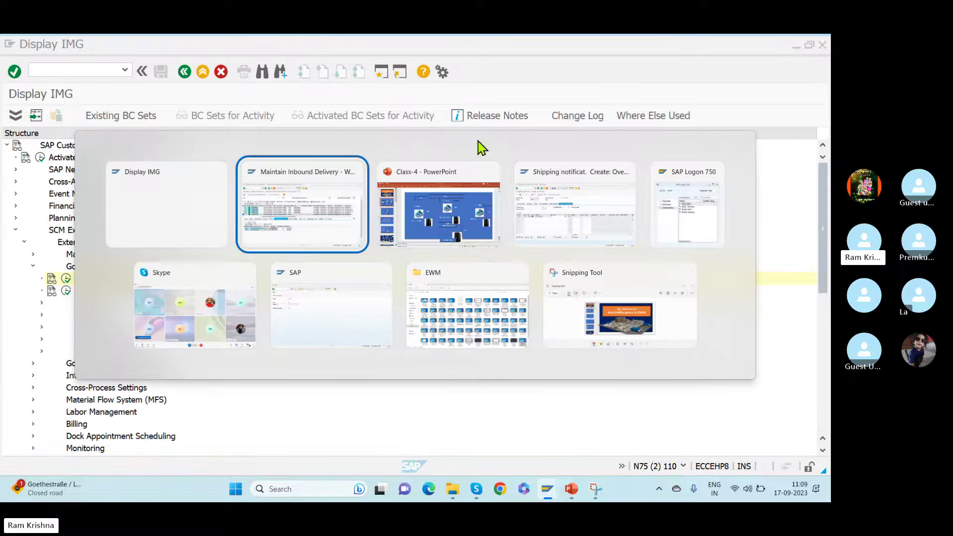
{"action": "key", "text": "alt+Tab"}
{"action": "key", "text": "alt+Tab"}
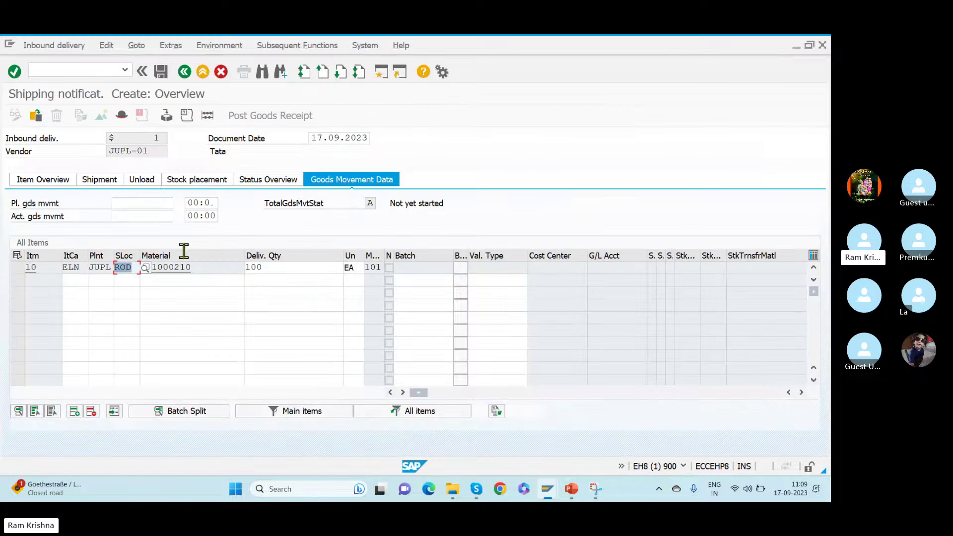
{"action": "double_click", "coordinate": [99, 267]}
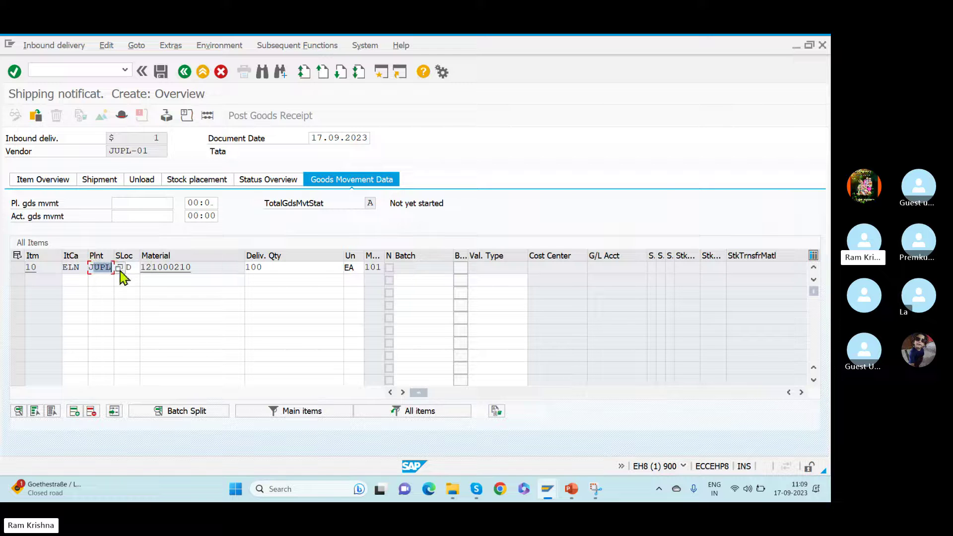
{"action": "double_click", "coordinate": [124, 267]}
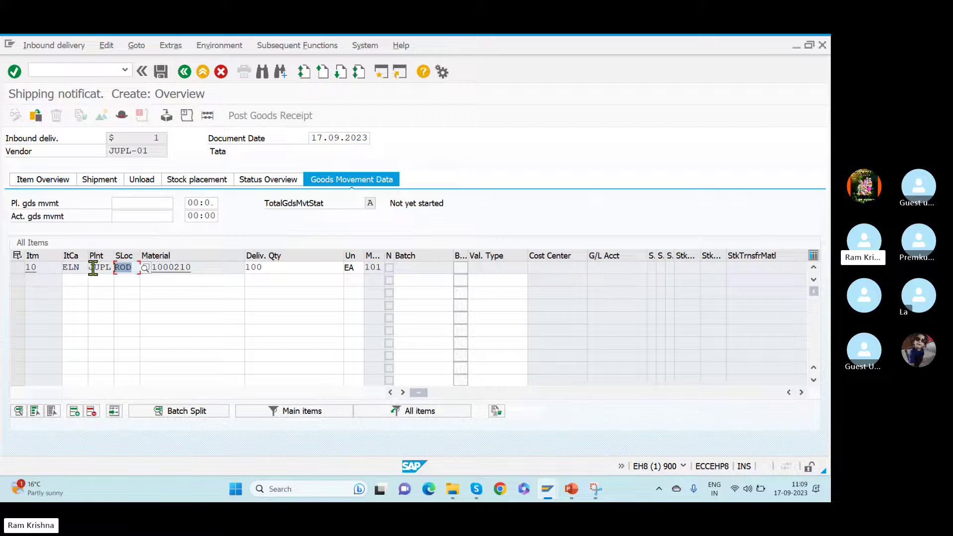
{"action": "left_click_drag", "start_coordinate": [132, 268], "coordinate": [110, 268]}
{"action": "left_click", "coordinate": [160, 73]}
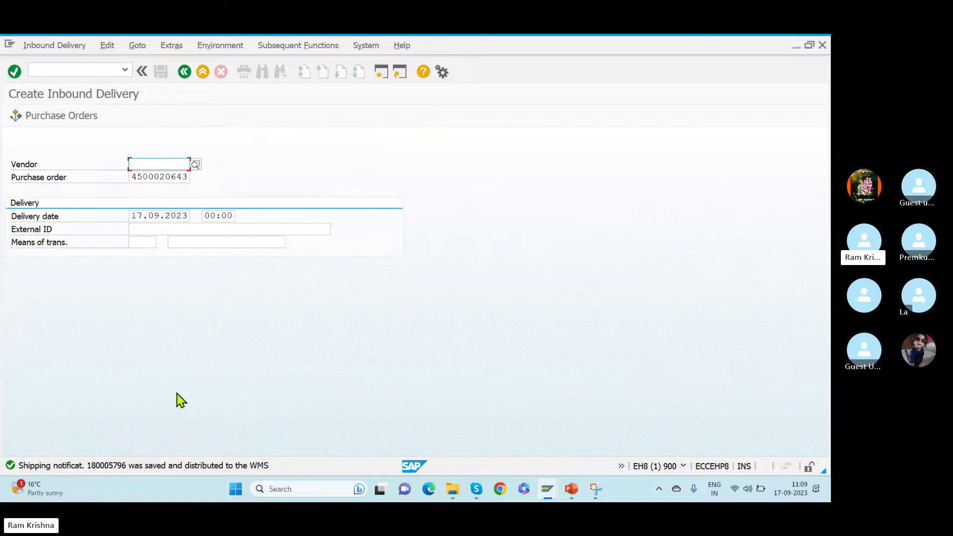
Switch to the EWM Maintain Inbound Delivery session and set the search criterion to ERP Document.
{"action": "key", "text": "alt+Tab"}
{"action": "key", "text": "alt+Tab"}
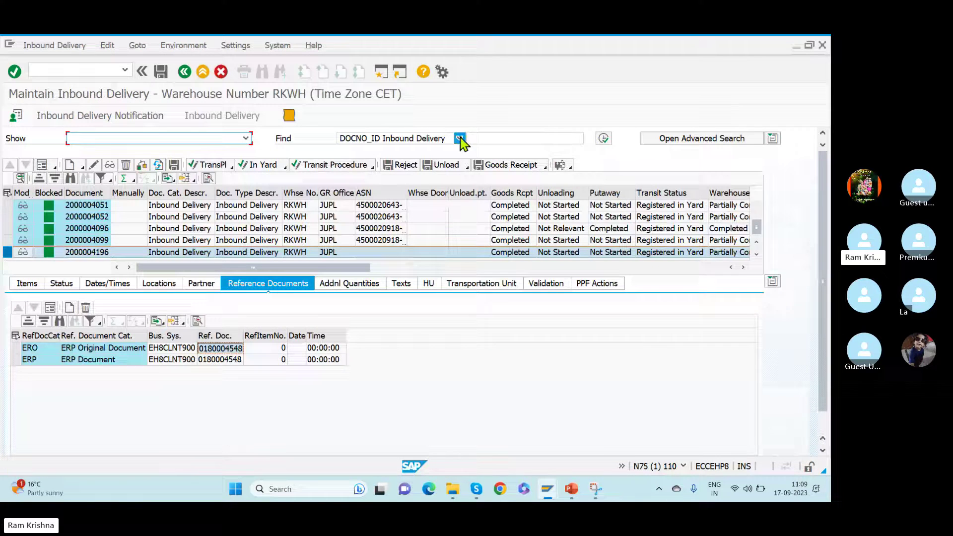
{"action": "left_click", "coordinate": [459, 139]}
{"action": "left_click", "coordinate": [368, 172]}
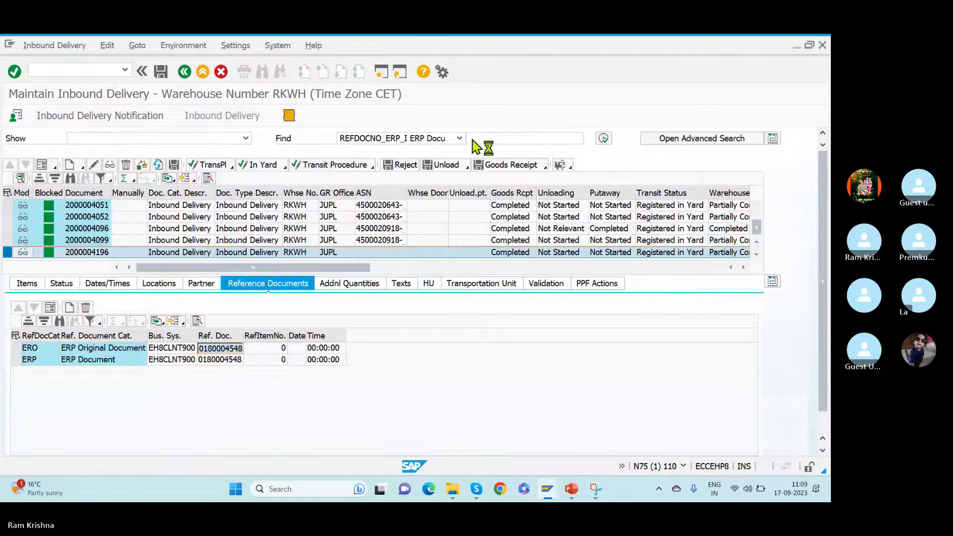
Search for the inbound delivery with ERP document number 180005796.
{"action": "left_click", "coordinate": [490, 138]}
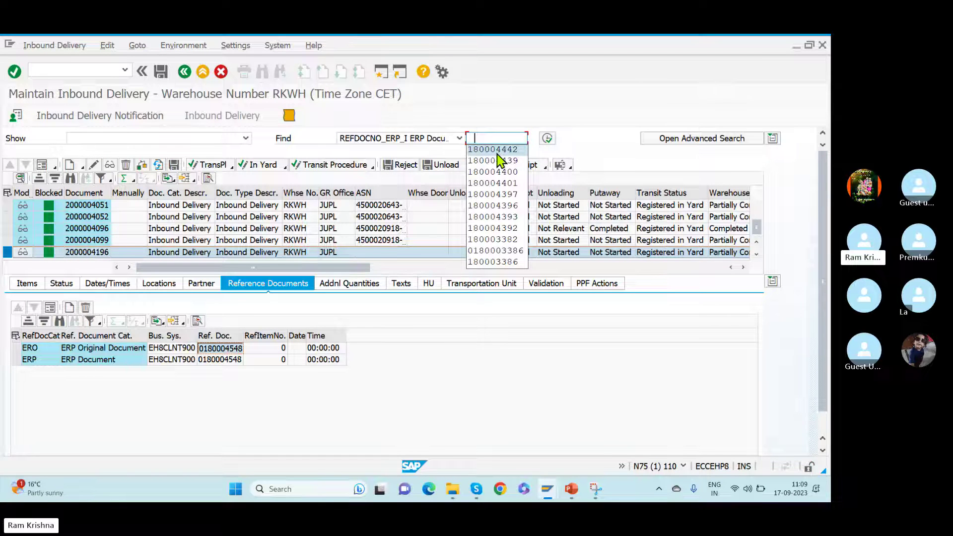
{"action": "left_click", "coordinate": [498, 150]}
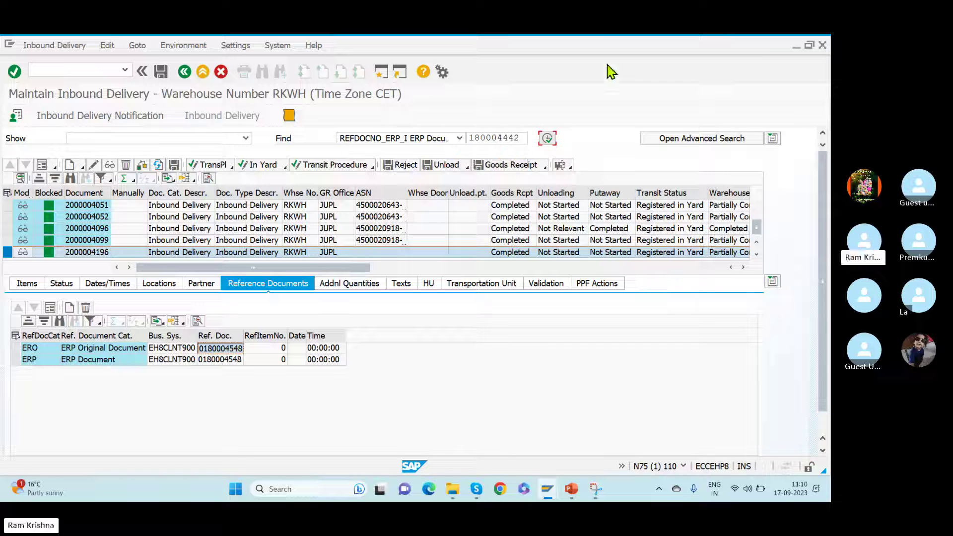
{"action": "double_click", "coordinate": [496, 137]}
{"action": "type", "text": "180005"}
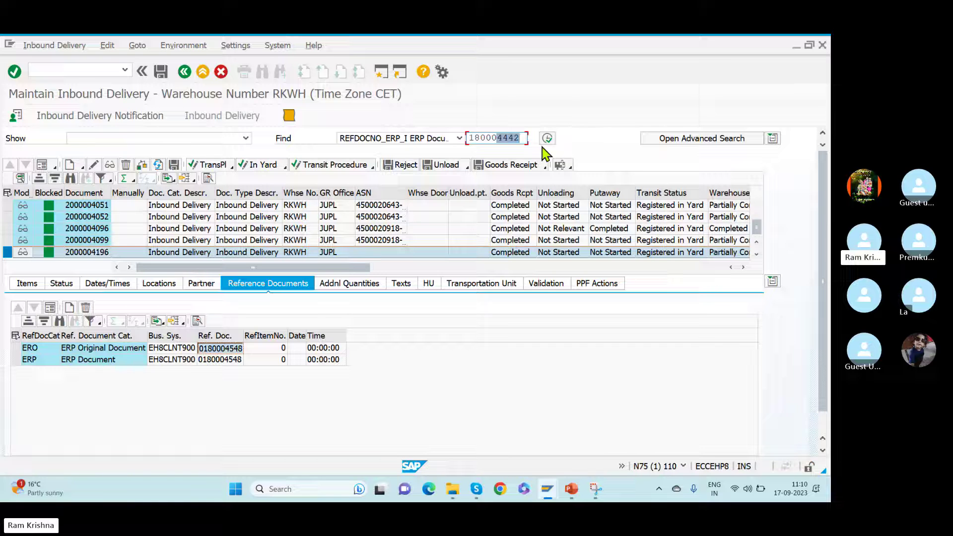
{"action": "type", "text": "796"}
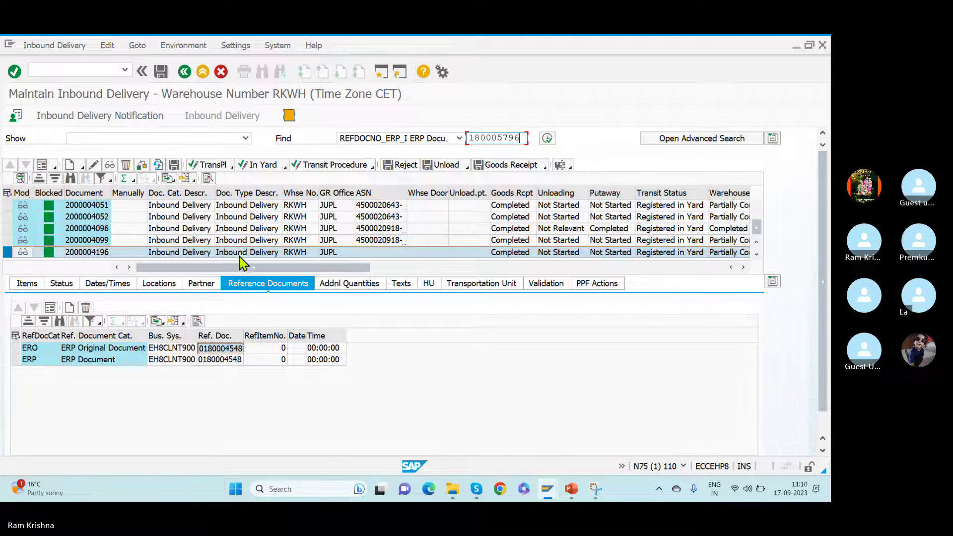
{"action": "left_click", "coordinate": [547, 140]}
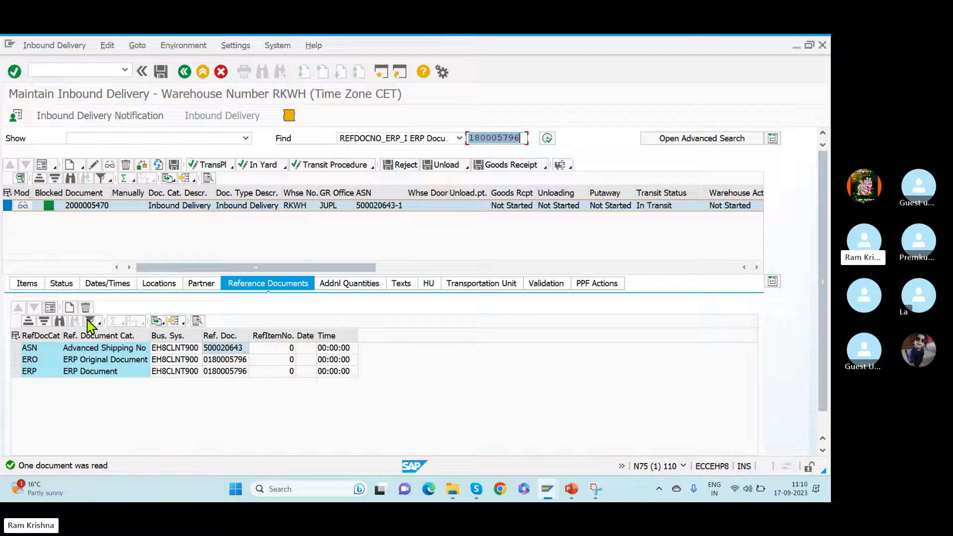
Open the delivery's item details and examine the stock type under Movement Data.
{"action": "left_click", "coordinate": [31, 284]}
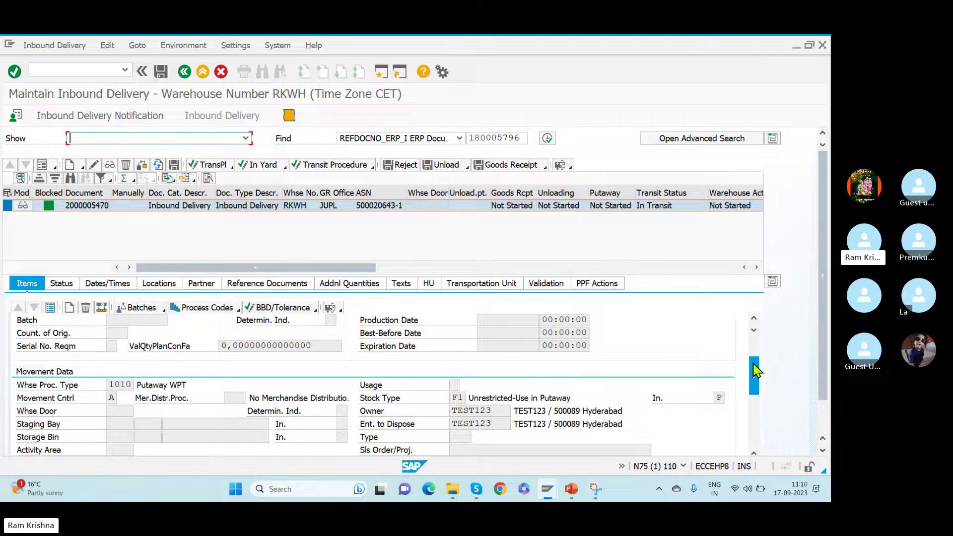
{"action": "left_click", "coordinate": [455, 397]}
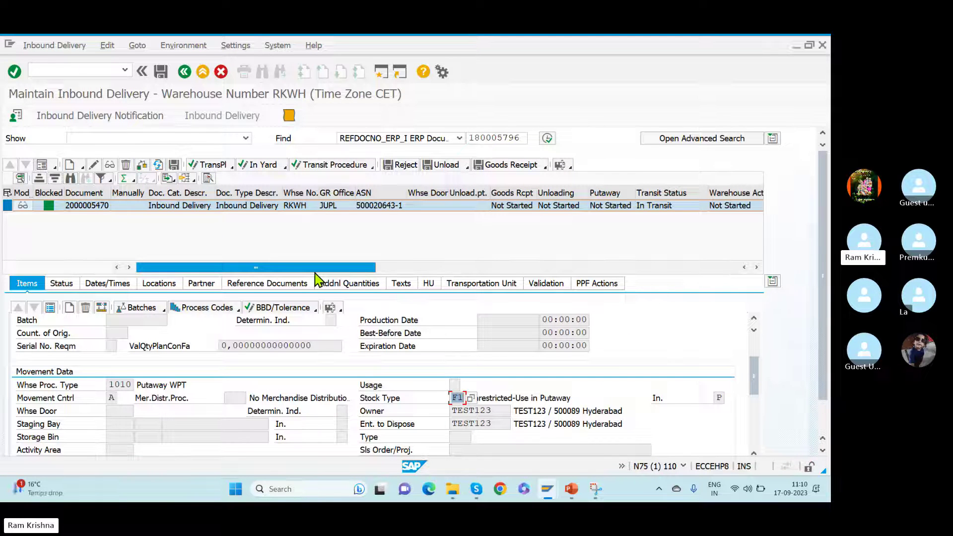
{"action": "left_click", "coordinate": [517, 396]}
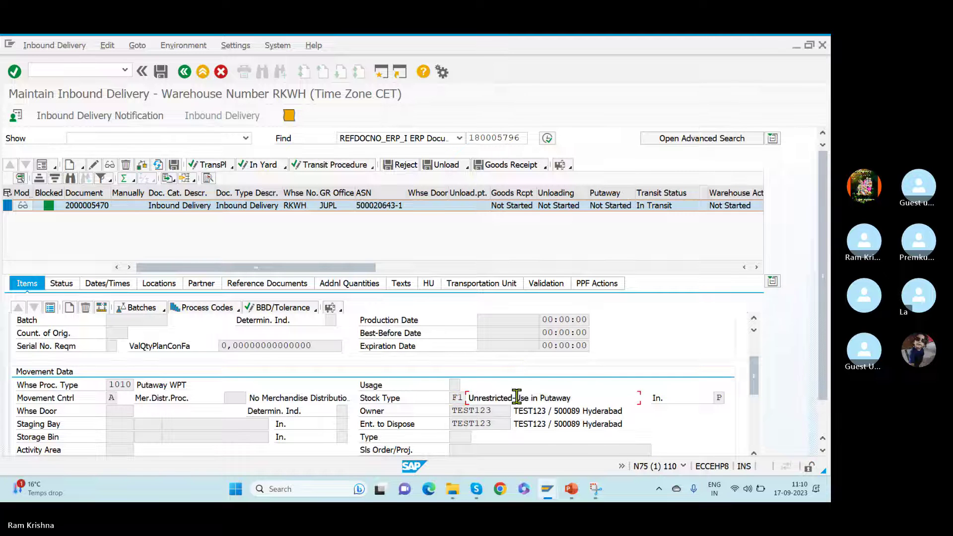
{"action": "left_click_drag", "start_coordinate": [517, 396], "coordinate": [596, 394]}
{"action": "scroll", "coordinate": [753, 386], "scroll_direction": "down", "scroll_amount": 1}
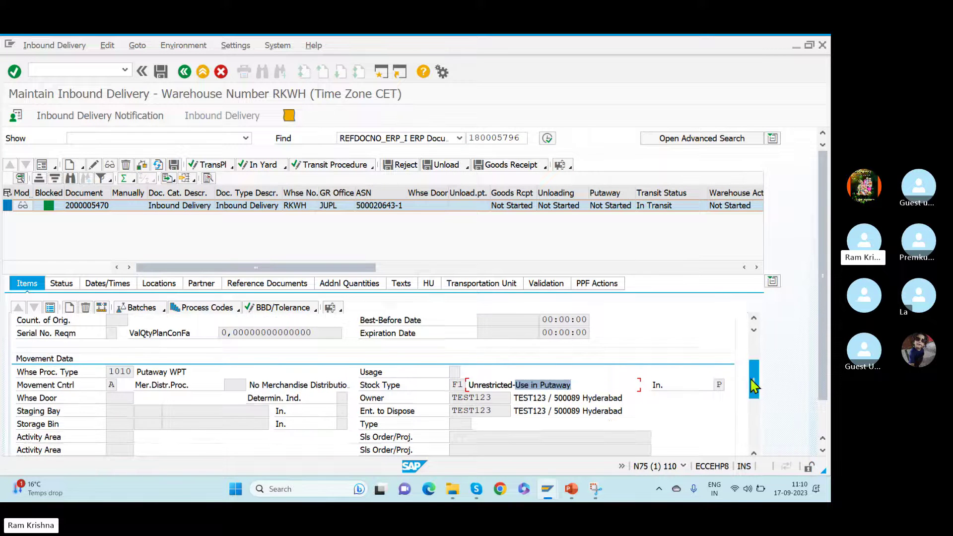
{"action": "mouse_move", "coordinate": [753, 385]}
{"action": "left_mouse_down"}
{"action": "mouse_move", "coordinate": [751, 431]}
{"action": "mouse_move", "coordinate": [754, 387]}
{"action": "left_mouse_up"}
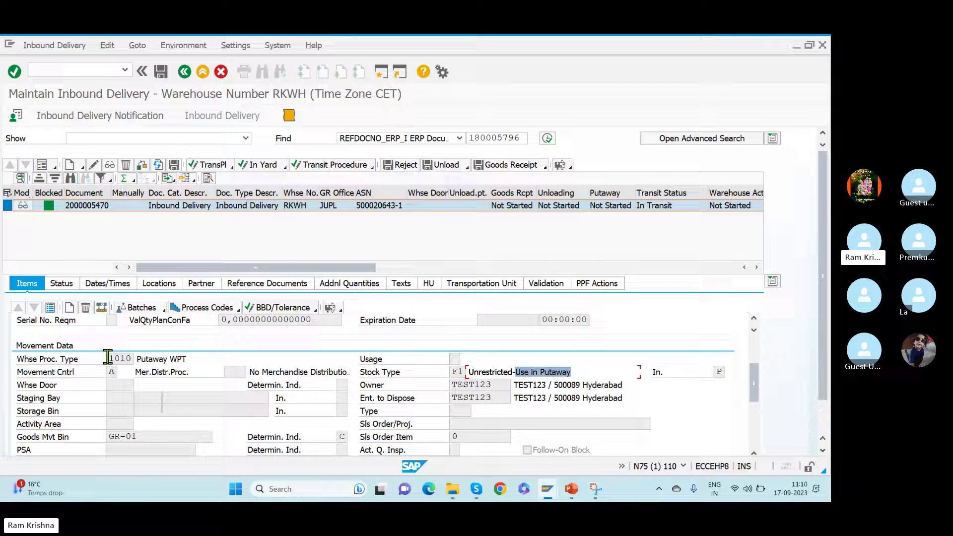
Examine the item's warehouse process type and goods movement bin, and recheck its stock type.
{"action": "left_click_drag", "start_coordinate": [107, 357], "coordinate": [144, 368]}
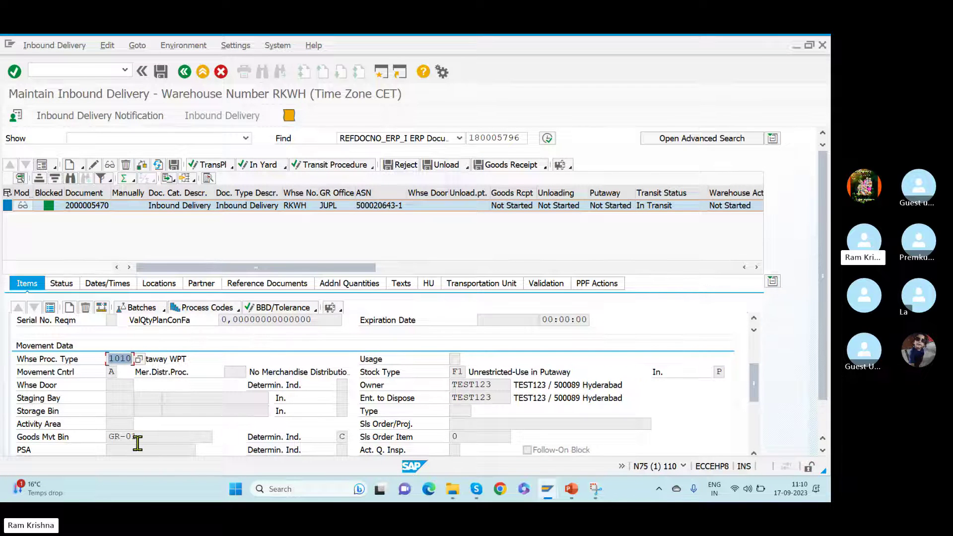
{"action": "left_click_drag", "start_coordinate": [140, 437], "coordinate": [81, 441]}
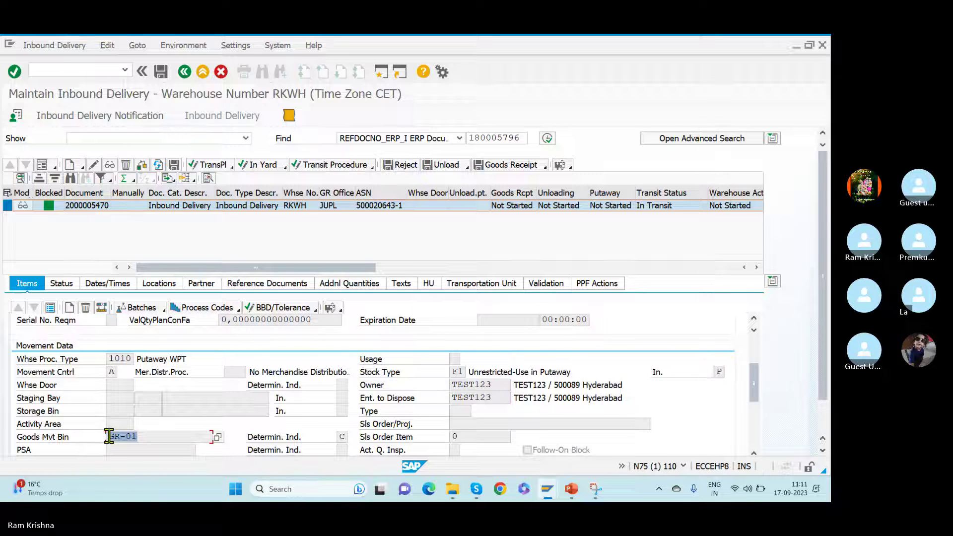
{"action": "left_click_drag", "start_coordinate": [109, 436], "coordinate": [163, 436]}
{"action": "left_click", "coordinate": [145, 438]}
{"action": "left_click_drag", "start_coordinate": [145, 437], "coordinate": [102, 443]}
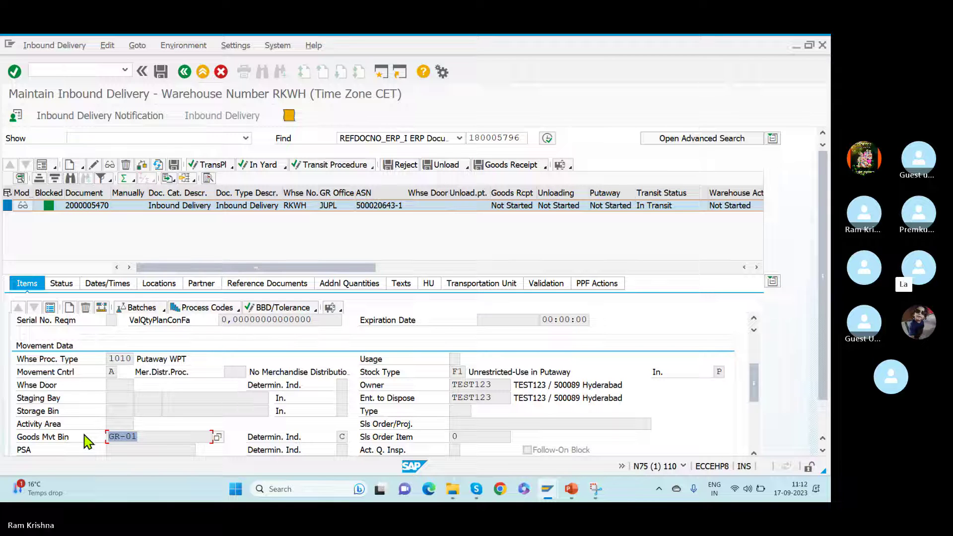
{"action": "left_click", "coordinate": [117, 358]}
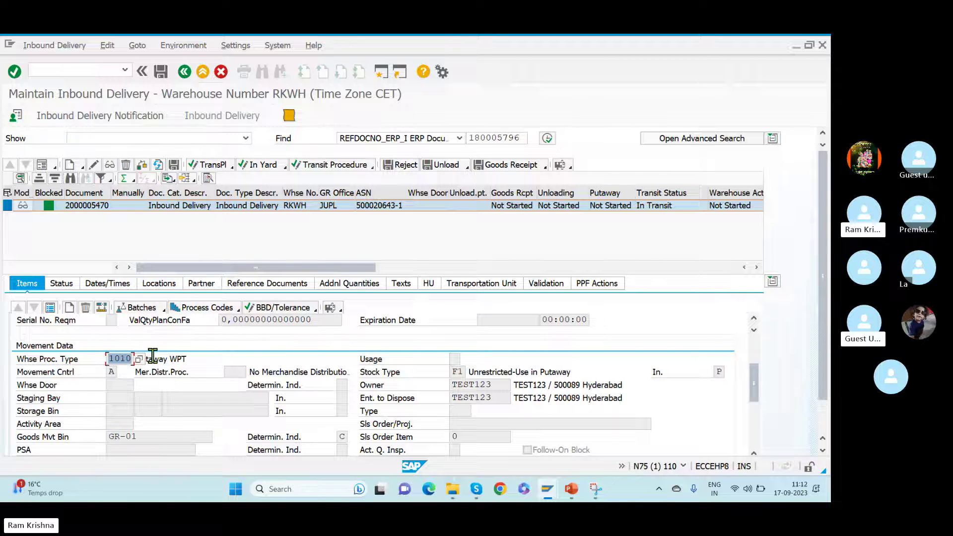
{"action": "left_click", "coordinate": [143, 436]}
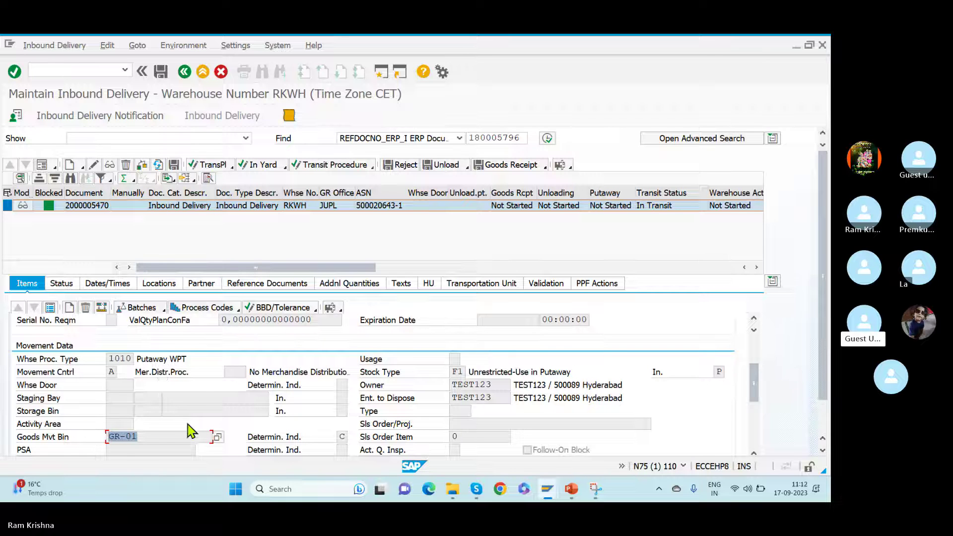
{"action": "left_click", "coordinate": [110, 357]}
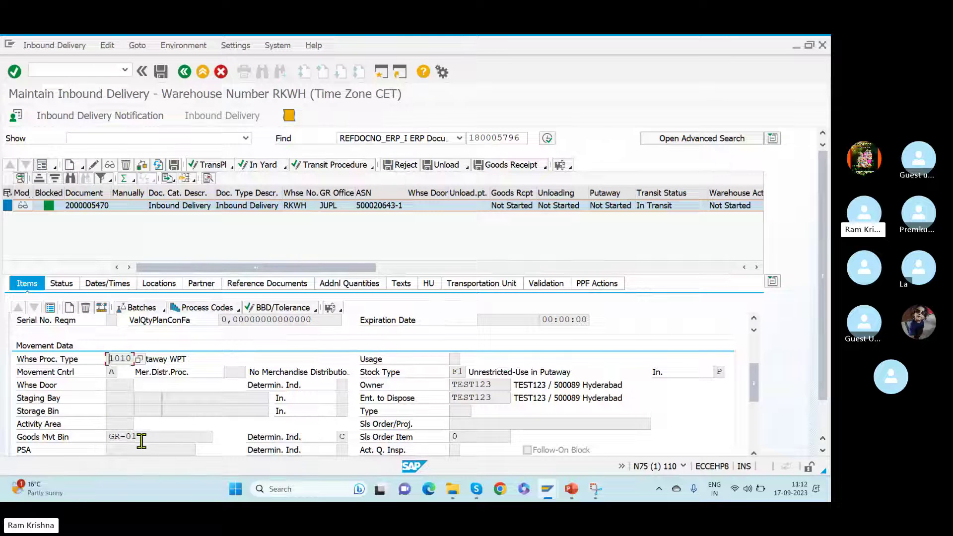
{"action": "left_click_drag", "start_coordinate": [136, 439], "coordinate": [70, 426]}
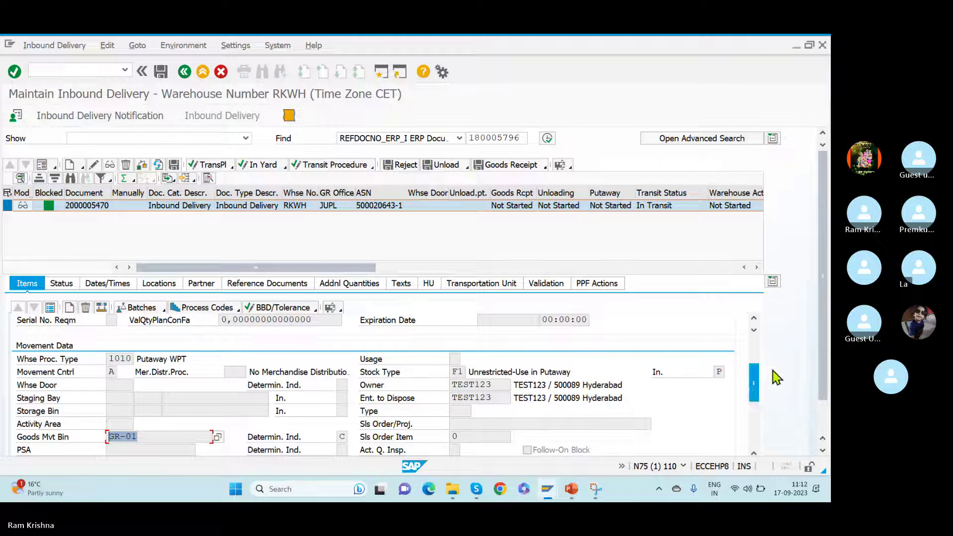
{"action": "double_click", "coordinate": [455, 372]}
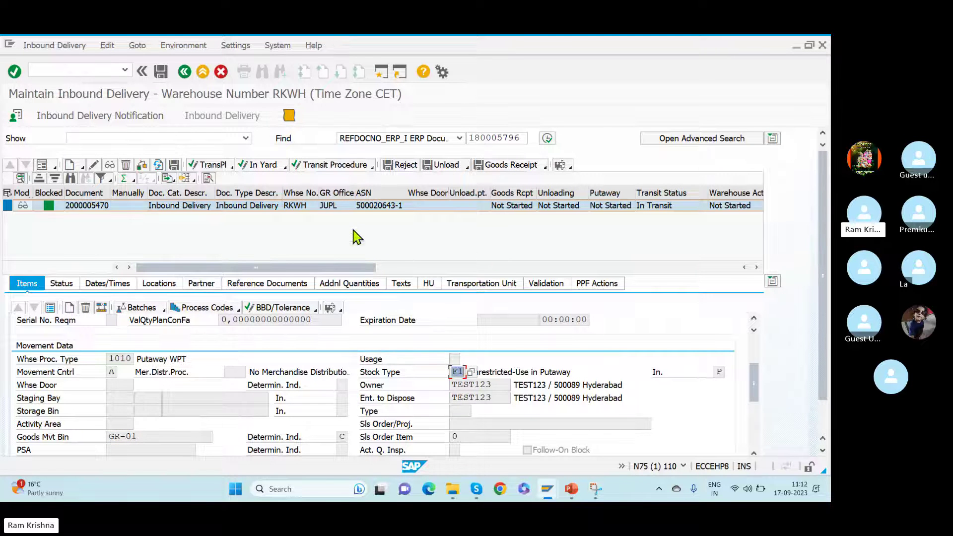
{"action": "double_click", "coordinate": [120, 359]}
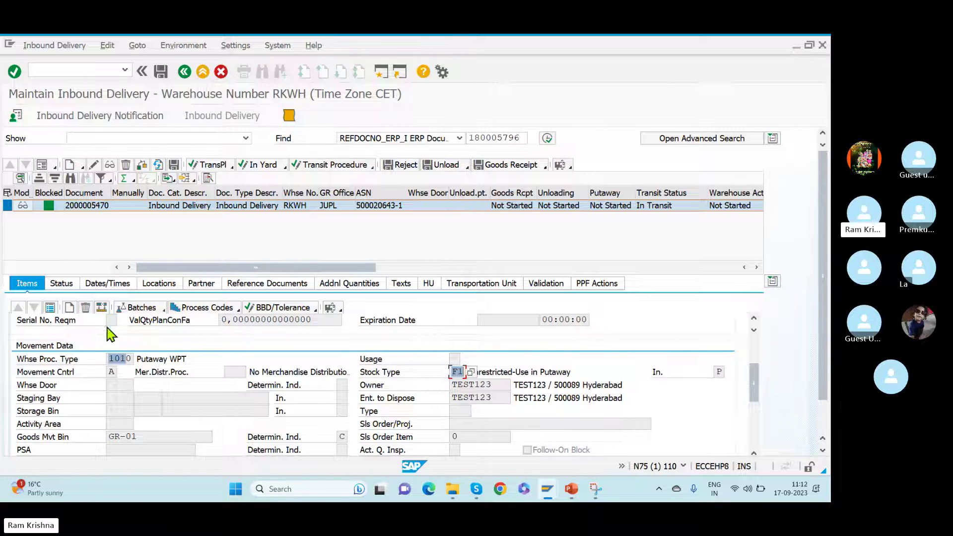
Return to the delivery's item list and copy the product number of item 10.
{"action": "left_click", "coordinate": [49, 308]}
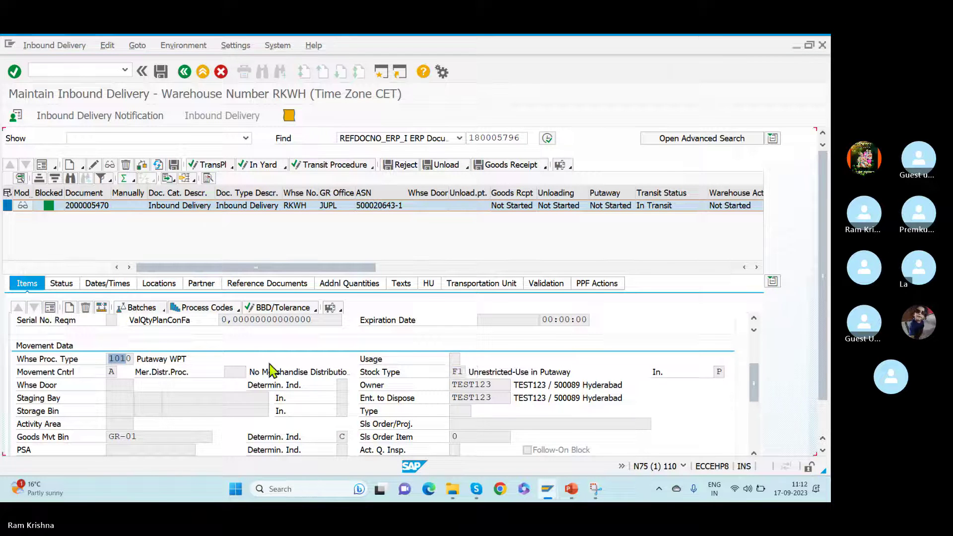
{"action": "left_click", "coordinate": [386, 349]}
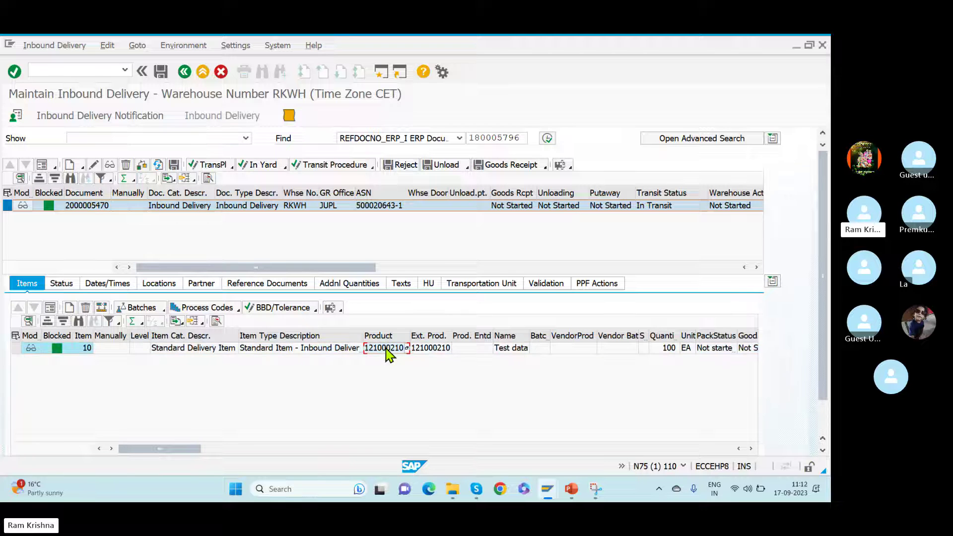
{"action": "key", "text": "BackSpace"}
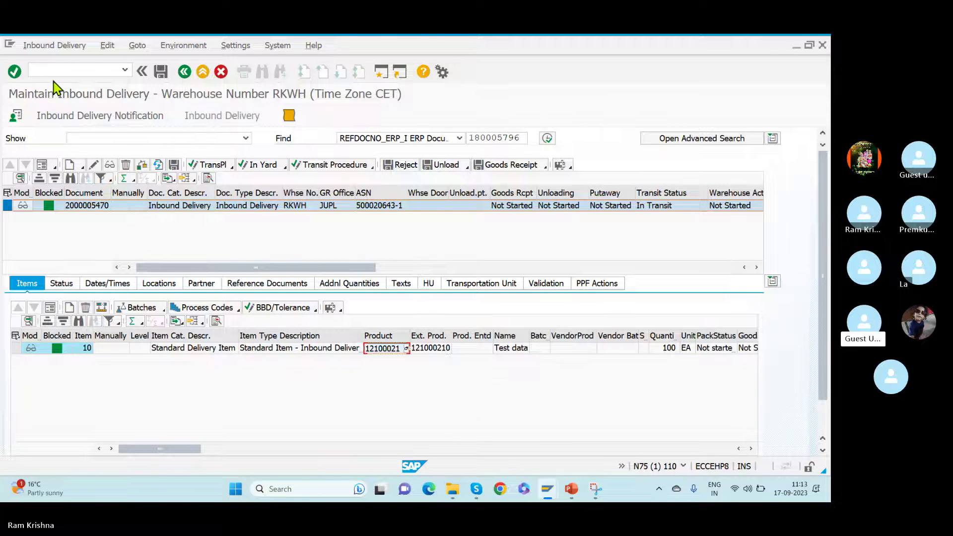
Open the Warehouse Management Monitor in a new session with /o/scwm/mon for warehouse RKWH and monitor SAP.
{"action": "left_click", "coordinate": [35, 70]}
{"action": "type", "text": "/"}
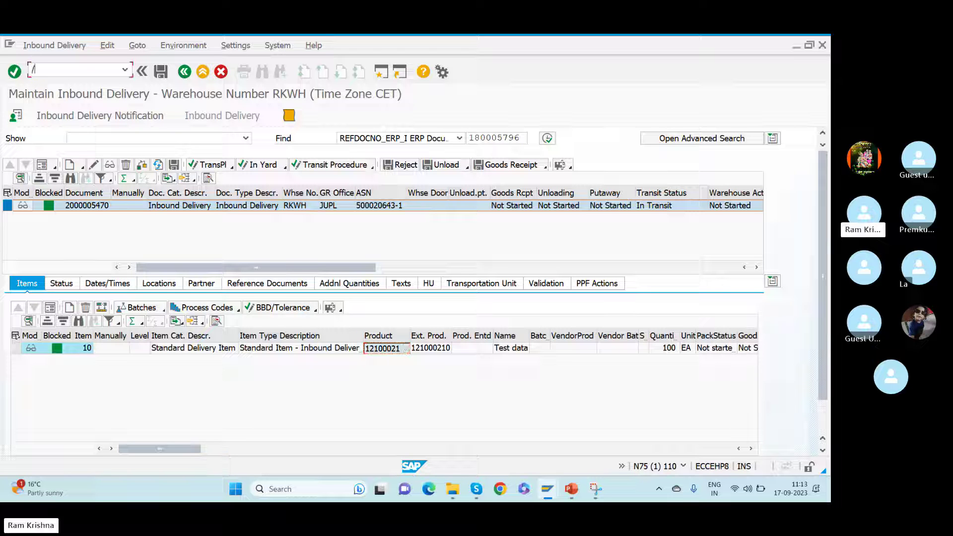
{"action": "type", "text": "o/scwm/mon"}
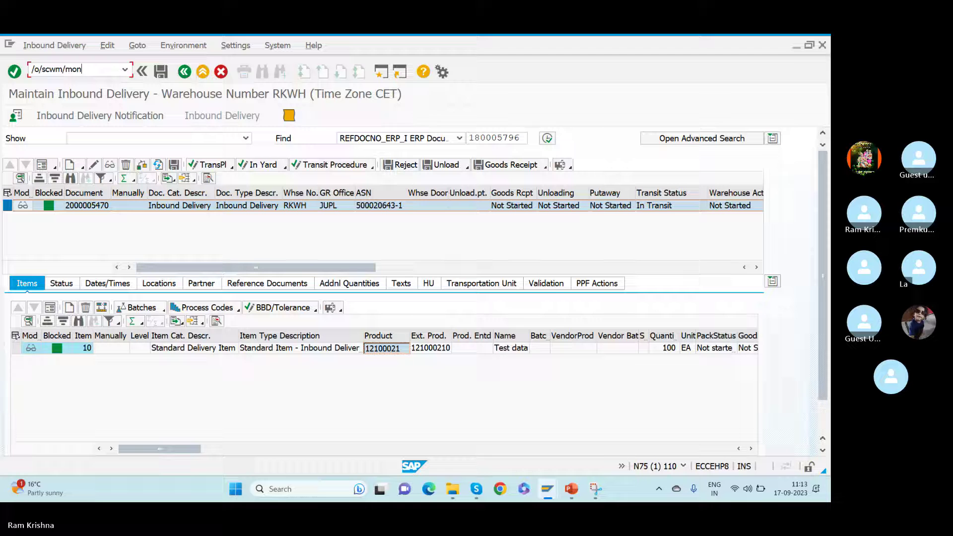
{"action": "key", "text": "Return"}
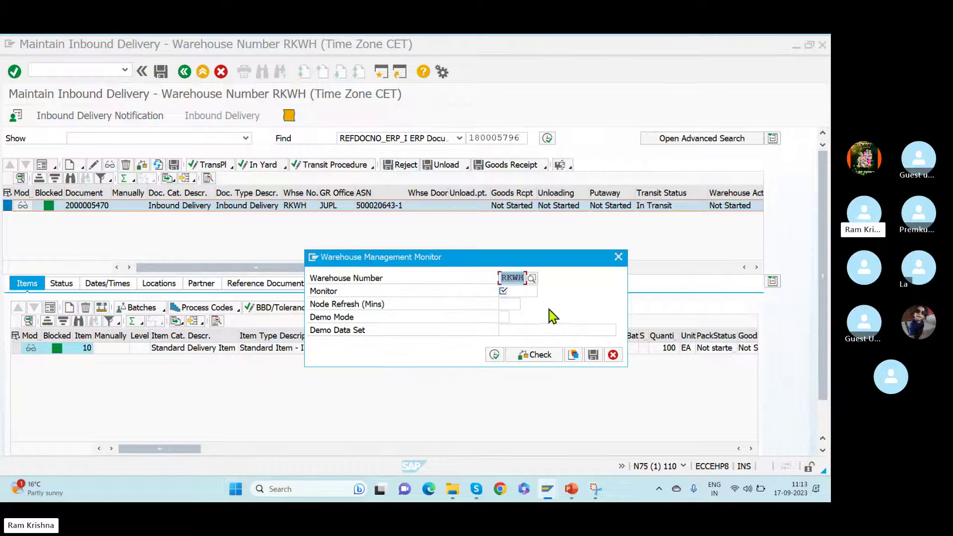
{"action": "left_click", "coordinate": [516, 291]}
{"action": "type", "text": "sa"}
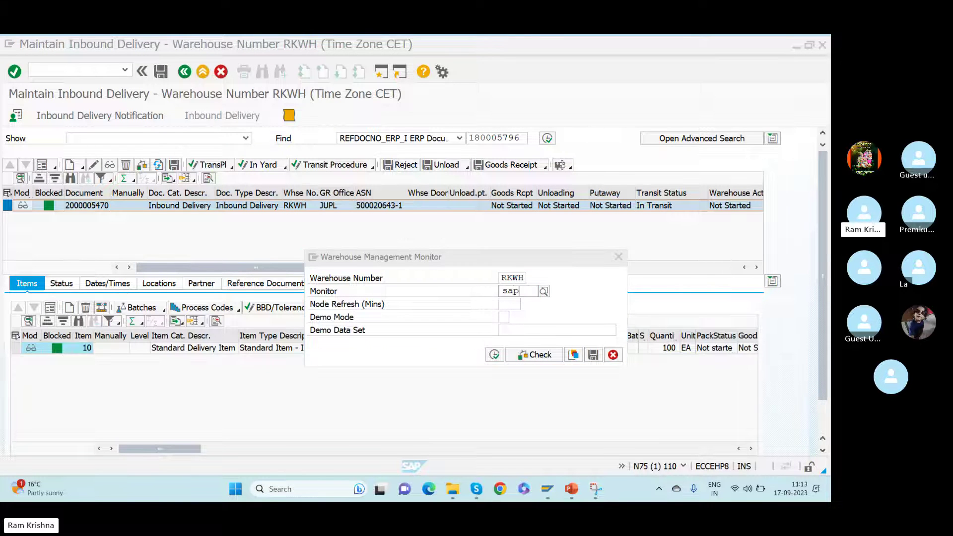
{"action": "type", "text": "p"}
{"action": "left_click", "coordinate": [494, 354]}
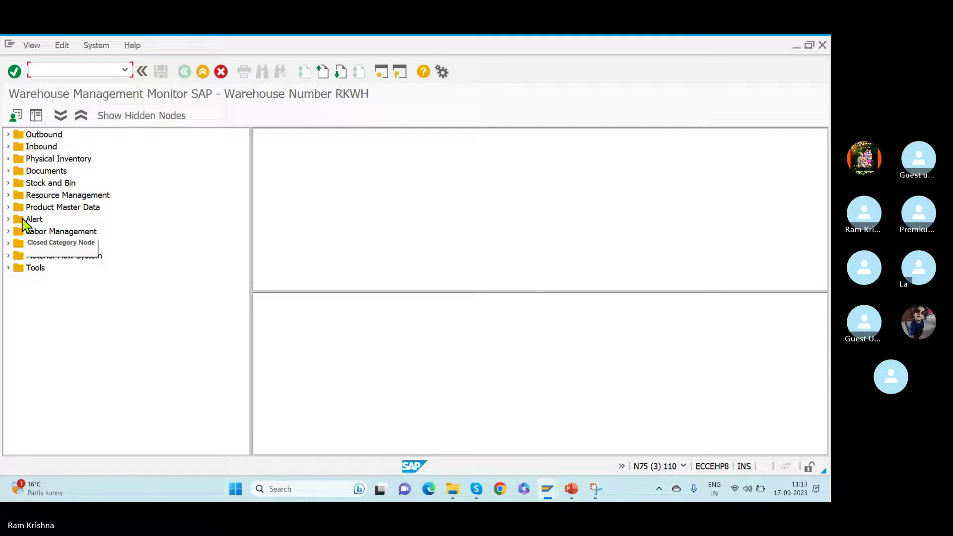
Query the Physical Stock node under Stock and Bin for product 121000210 and review the stock lines.
{"action": "left_click", "coordinate": [8, 183]}
{"action": "left_click", "coordinate": [60, 223]}
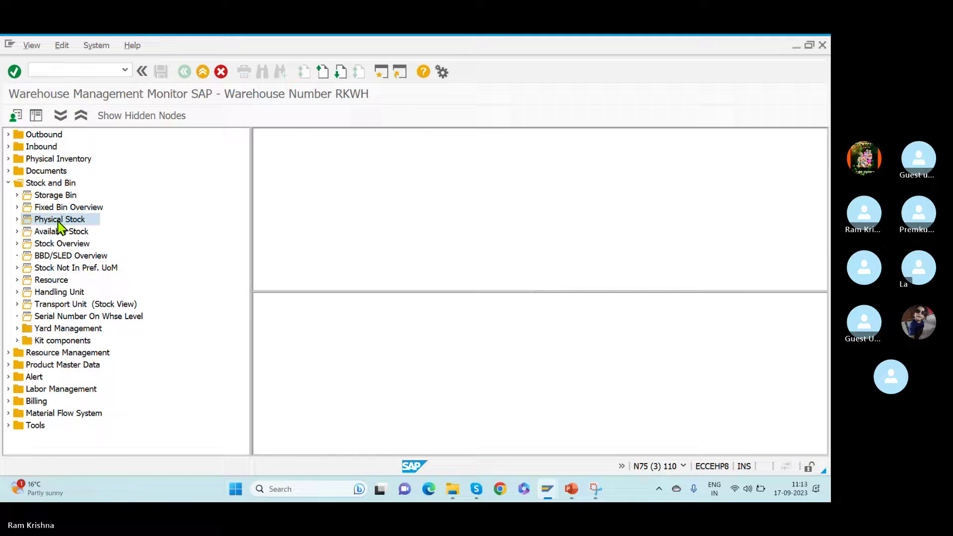
{"action": "type", "text": "121000210"}
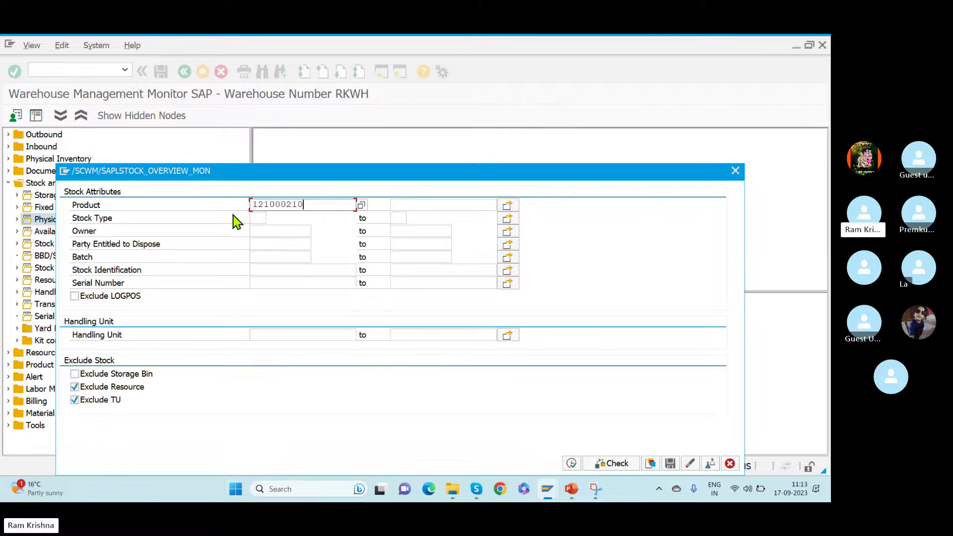
{"action": "left_click", "coordinate": [571, 463]}
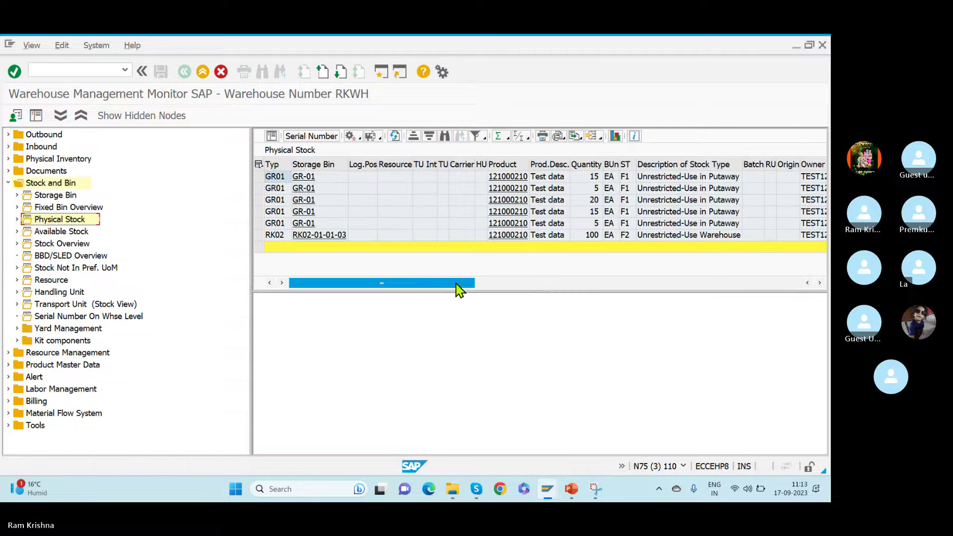
{"action": "left_click_drag", "start_coordinate": [252, 314], "coordinate": [151, 315]}
Return to the Maintain Inbound Delivery session, reload the delivery's items and open the details of item 10.
{"action": "key", "text": "alt+Tab"}
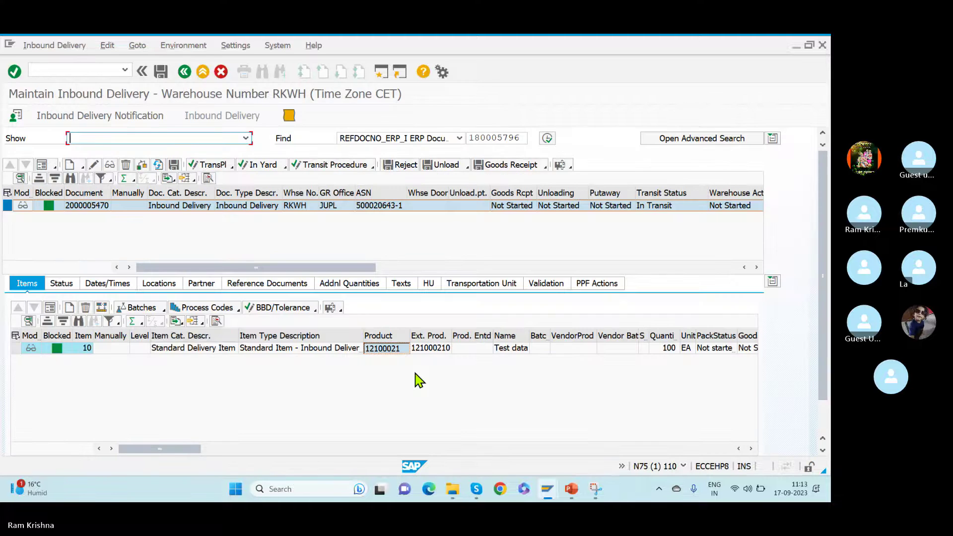
{"action": "left_click", "coordinate": [50, 308]}
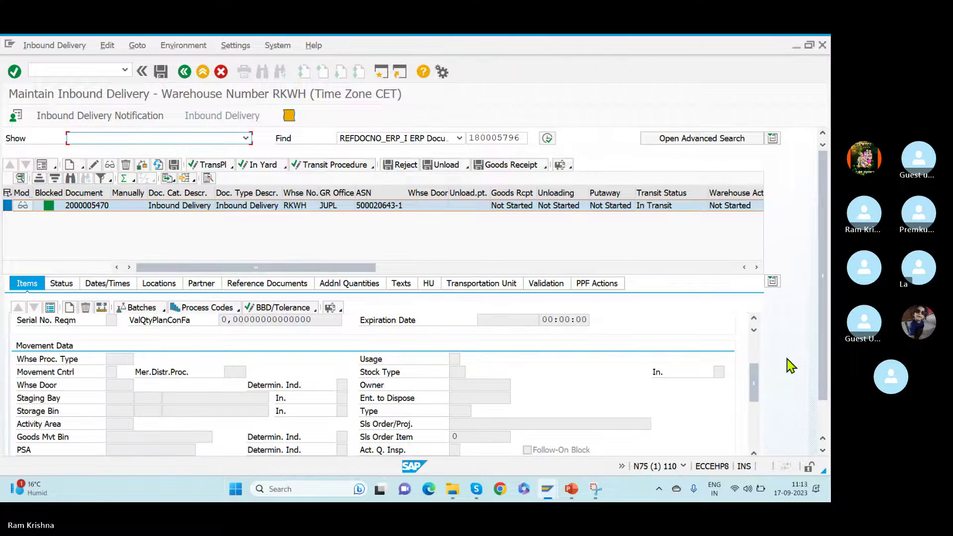
{"action": "left_click_drag", "start_coordinate": [757, 385], "coordinate": [755, 332]}
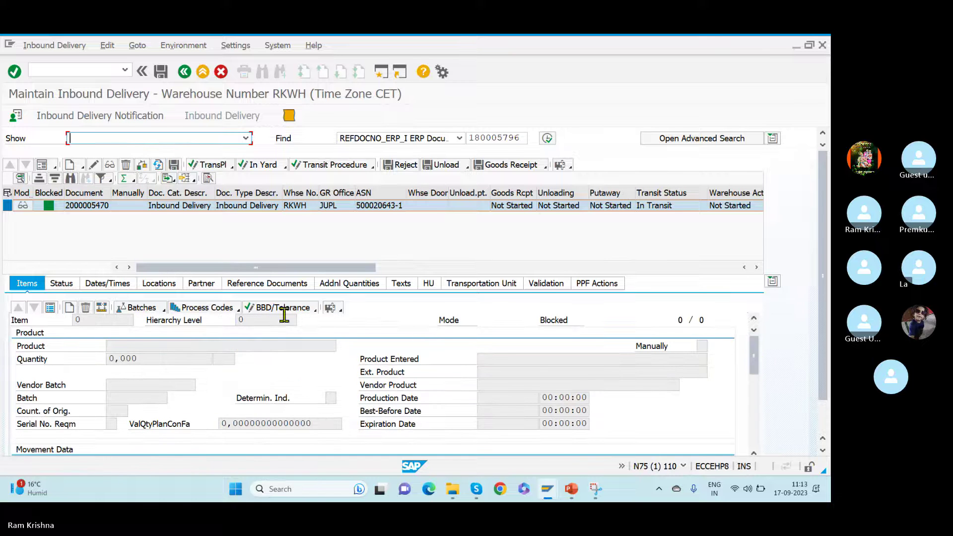
{"action": "left_click", "coordinate": [7, 205]}
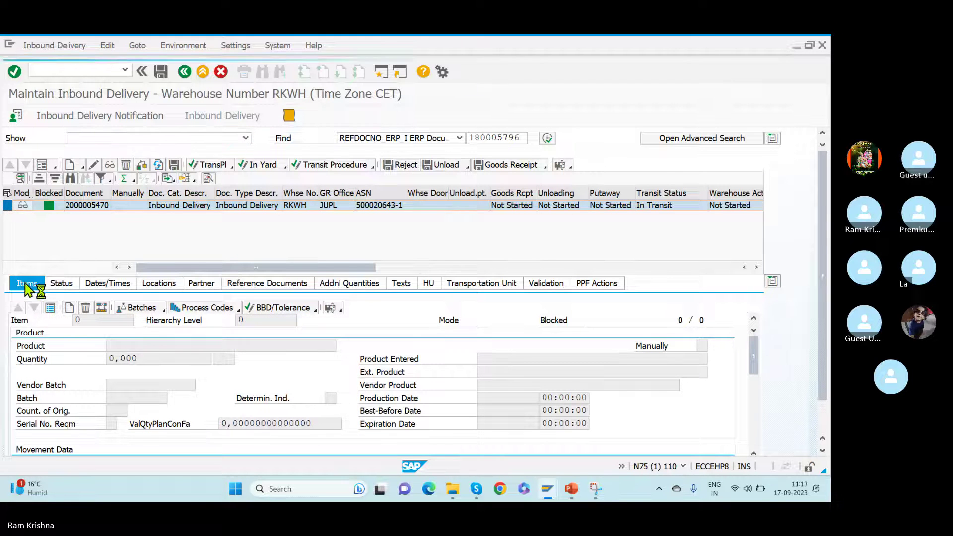
{"action": "left_click", "coordinate": [50, 307]}
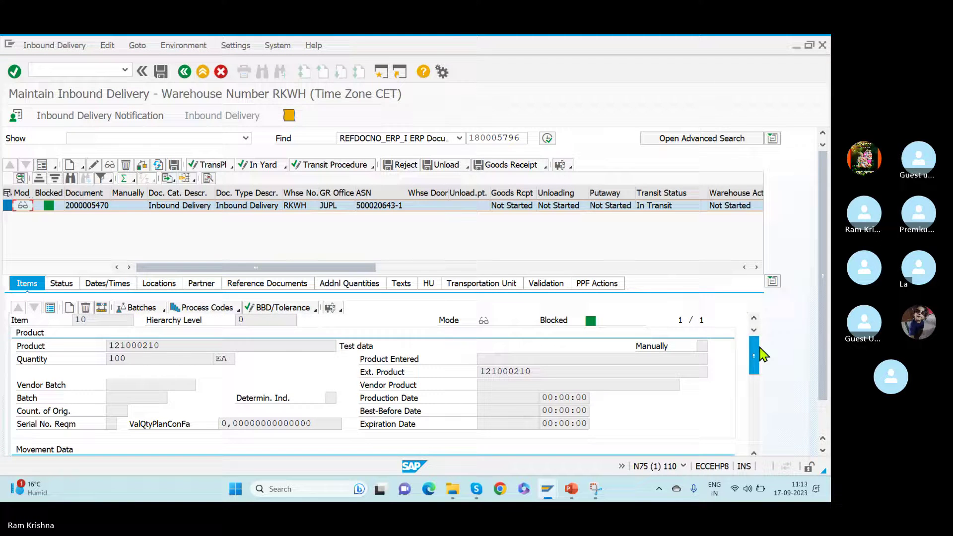
Compare the quantity of delivery item 10 with the product's physical stock quantities in the Warehouse Management Monitor.
{"action": "mouse_move", "coordinate": [758, 354]}
{"action": "left_mouse_down"}
{"action": "mouse_move", "coordinate": [758, 387]}
{"action": "mouse_move", "coordinate": [758, 358]}
{"action": "left_mouse_up"}
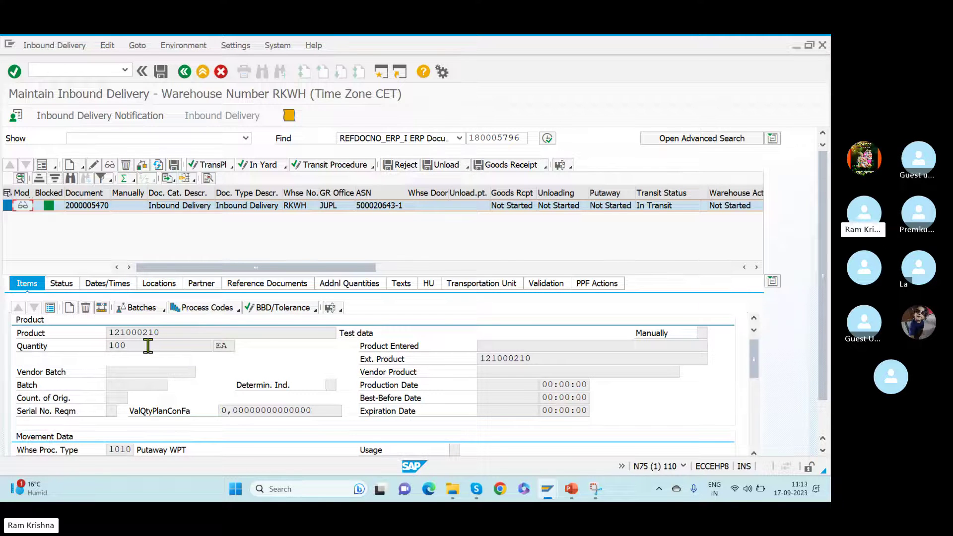
{"action": "key", "text": "alt+Tab"}
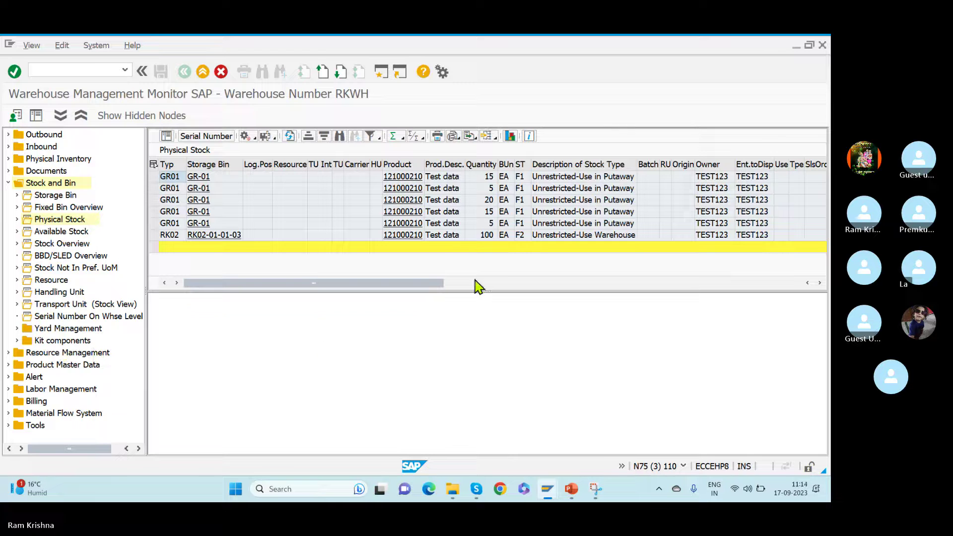
{"action": "left_click", "coordinate": [493, 163]}
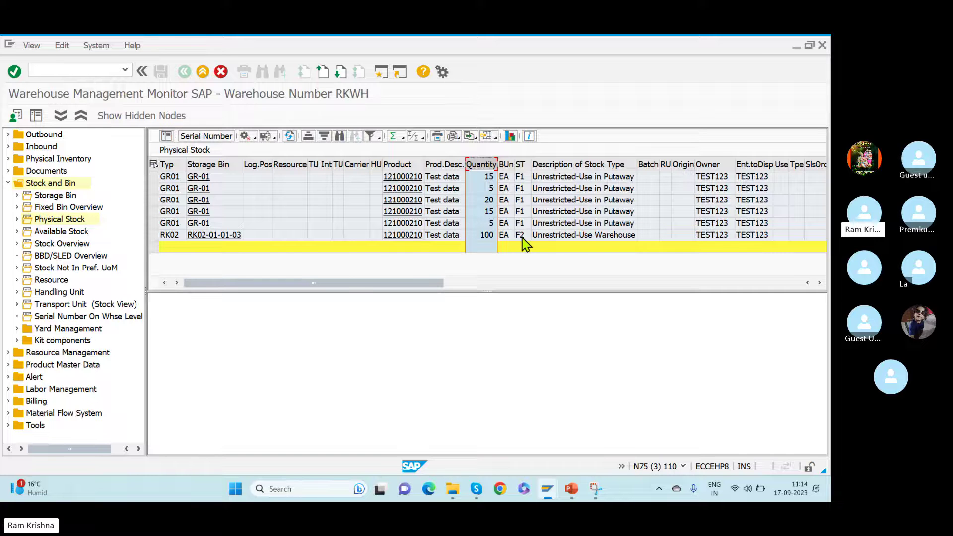
{"action": "double_click", "coordinate": [487, 234]}
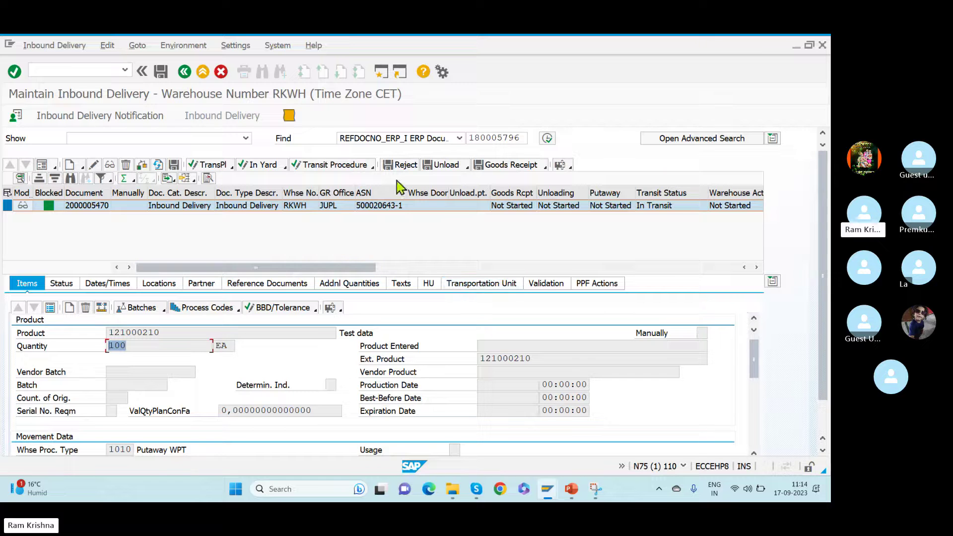
Post the goods receipt for the inbound delivery, then refresh the monitor's Physical Stock list and select the new GR-01 stock line.
{"action": "left_click", "coordinate": [512, 165]}
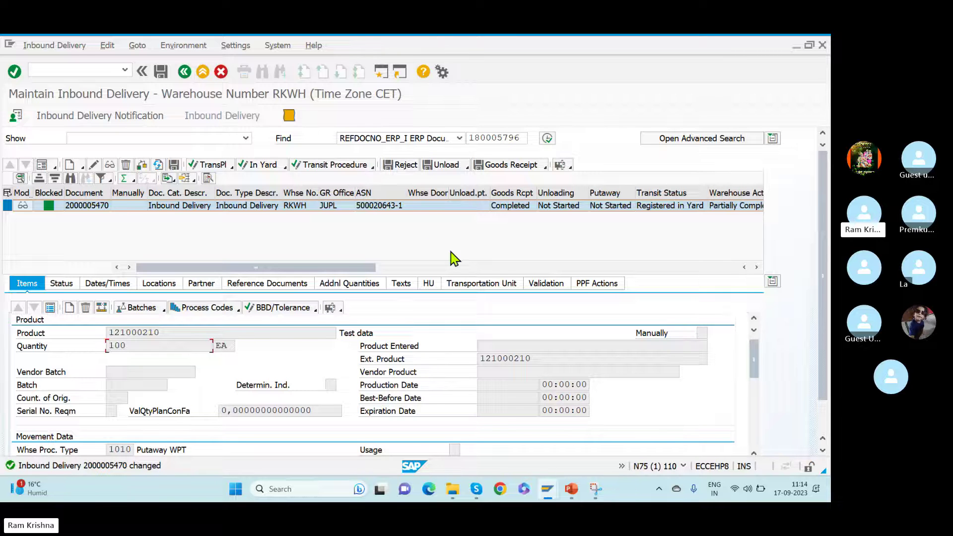
{"action": "key", "text": "alt+Tab"}
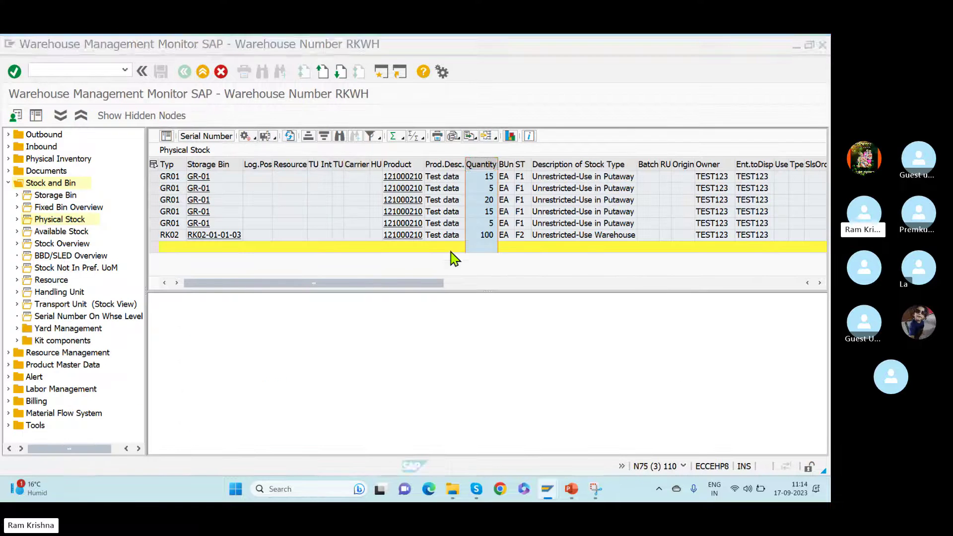
{"action": "left_click", "coordinate": [290, 138]}
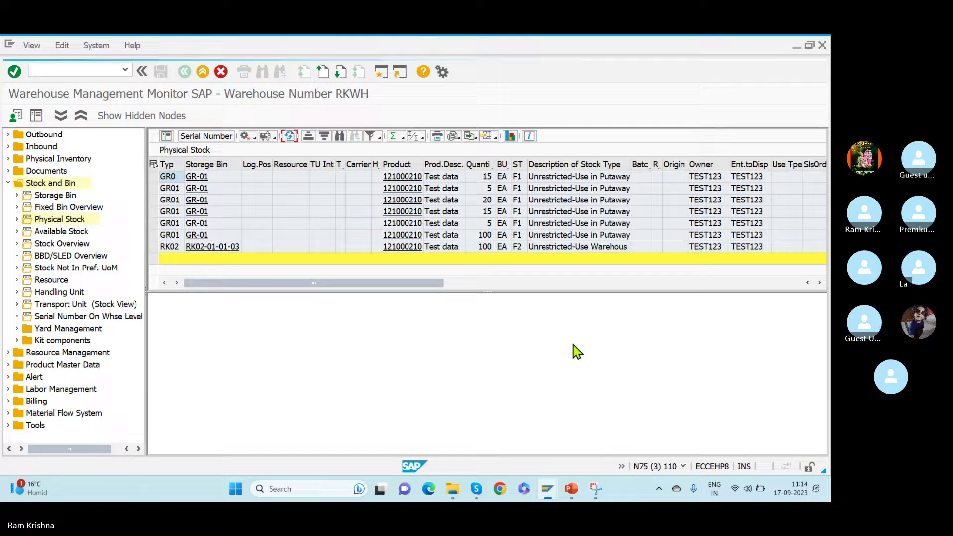
{"action": "left_click", "coordinate": [153, 234]}
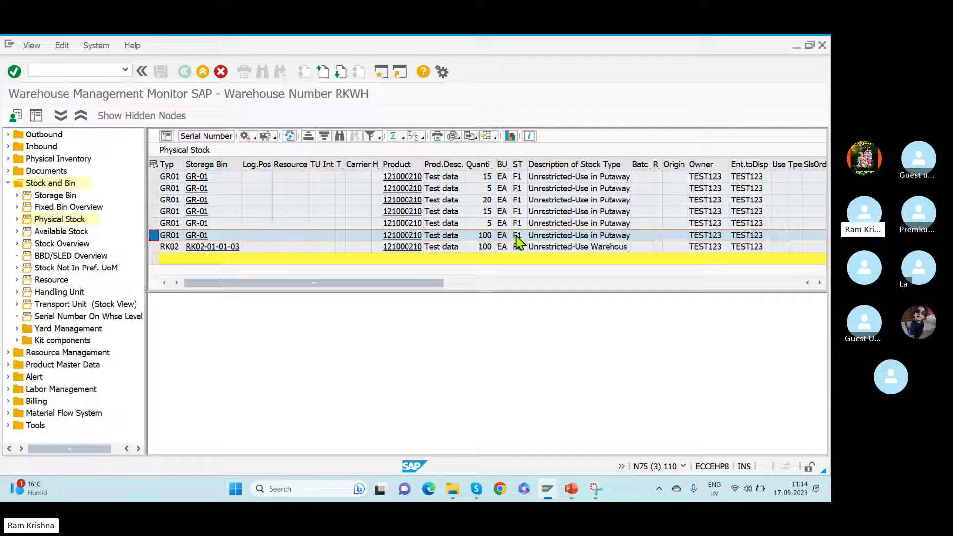
Return to the Maintain Inbound Delivery session and check the delivery's putaway status.
{"action": "key", "text": "alt+Tab"}
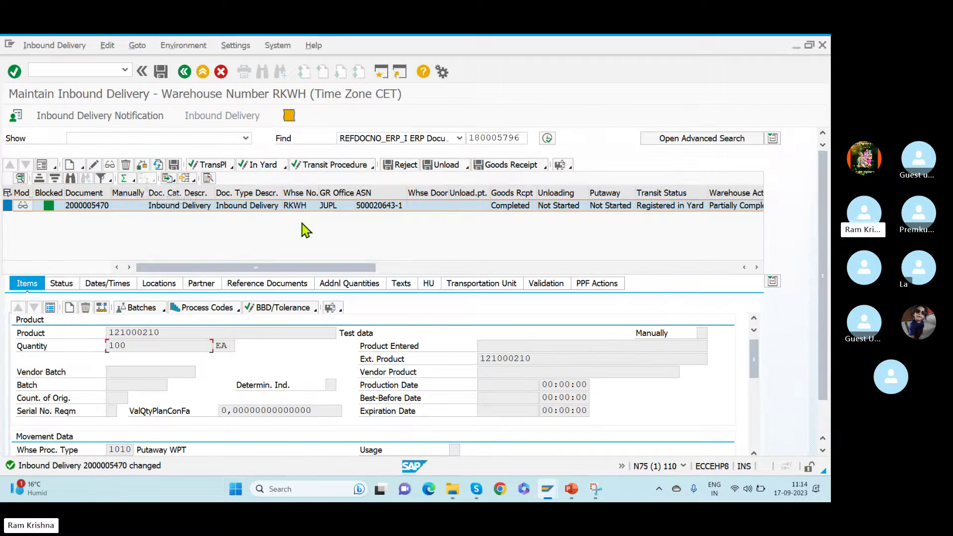
{"action": "left_click", "coordinate": [607, 206]}
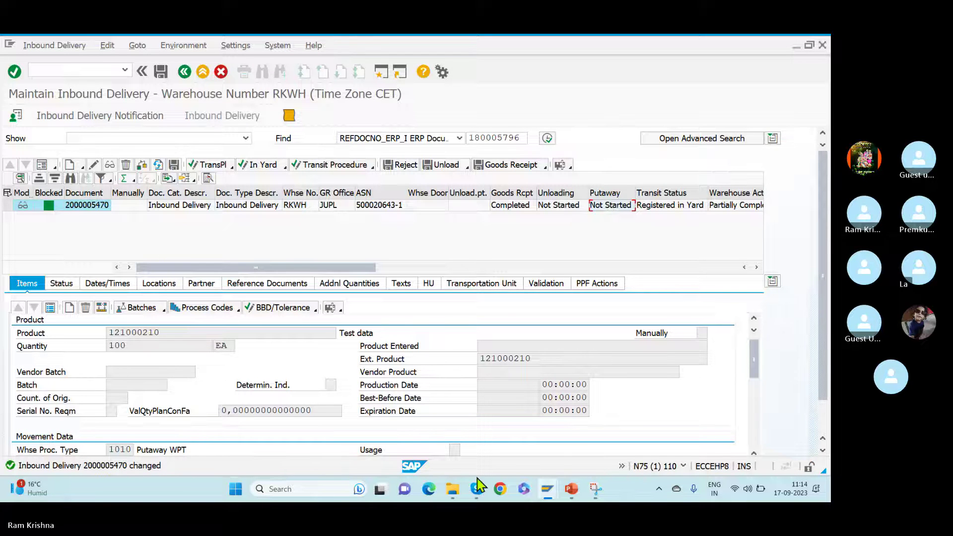
Switch to the Class-4 presentation in PowerPoint and look through its slides for the warehouse process flow diagrams.
{"action": "left_click", "coordinate": [571, 489]}
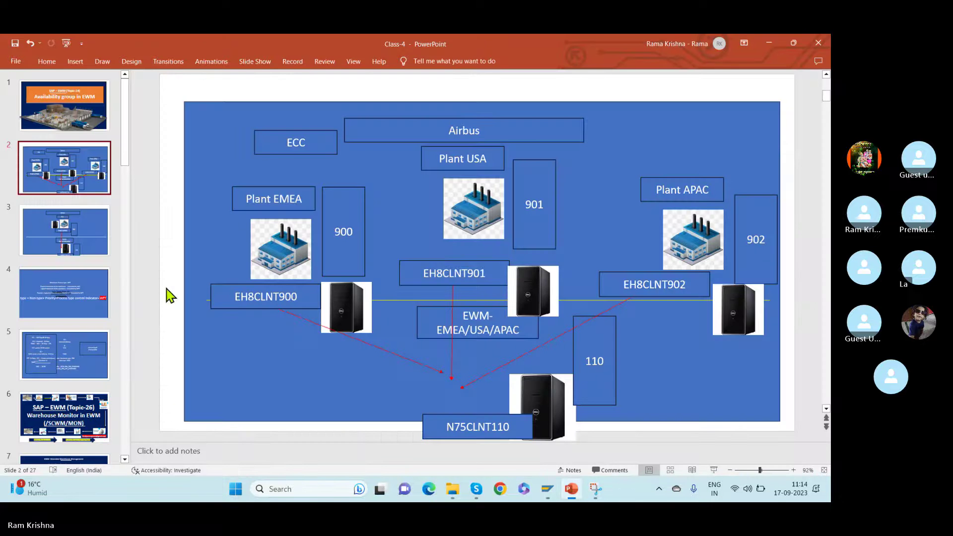
{"action": "left_click", "coordinate": [69, 102]}
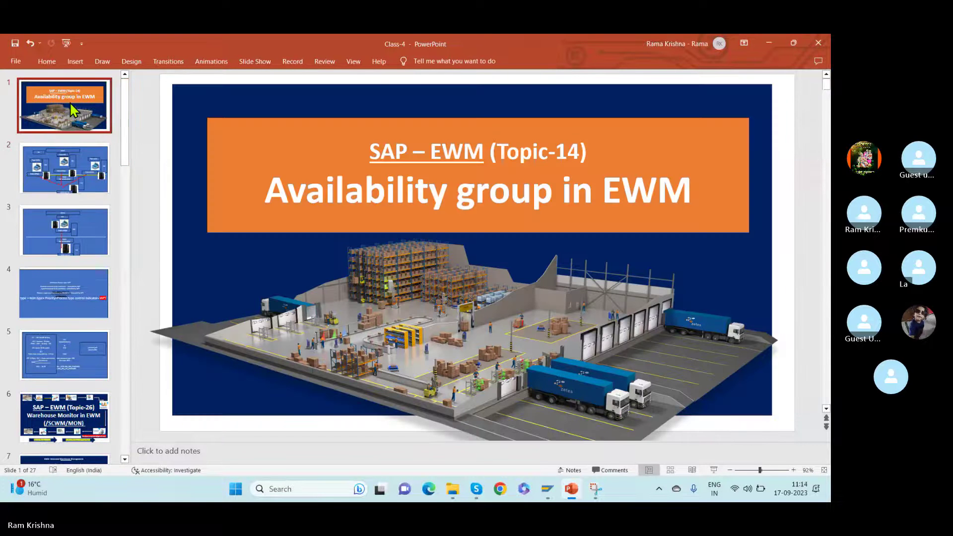
{"action": "left_click", "coordinate": [78, 178]}
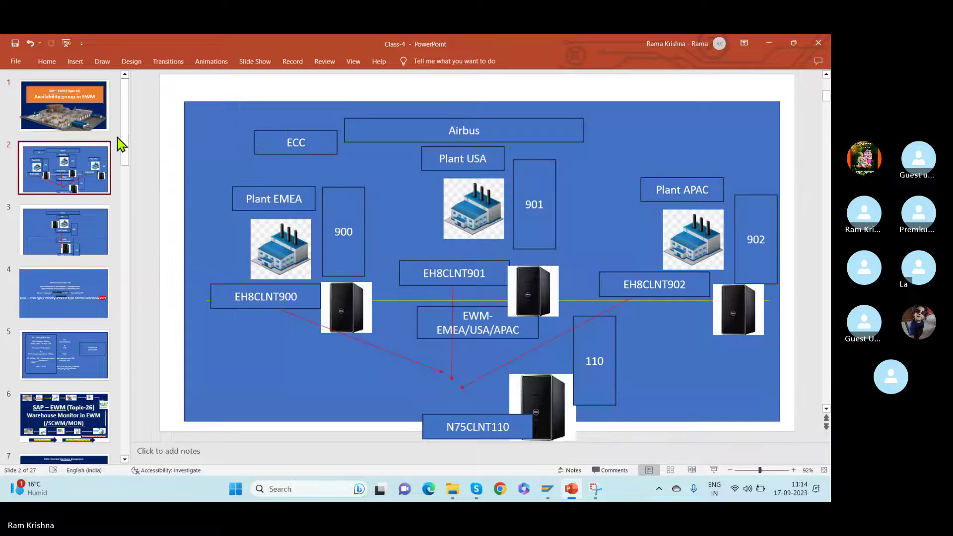
{"action": "left_click_drag", "start_coordinate": [124, 131], "coordinate": [123, 406]}
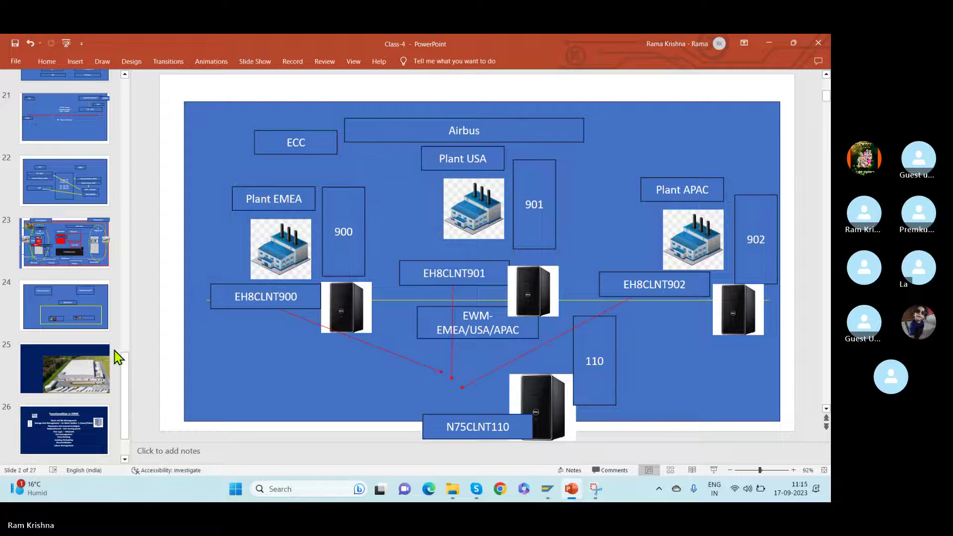
{"action": "left_click", "coordinate": [55, 233]}
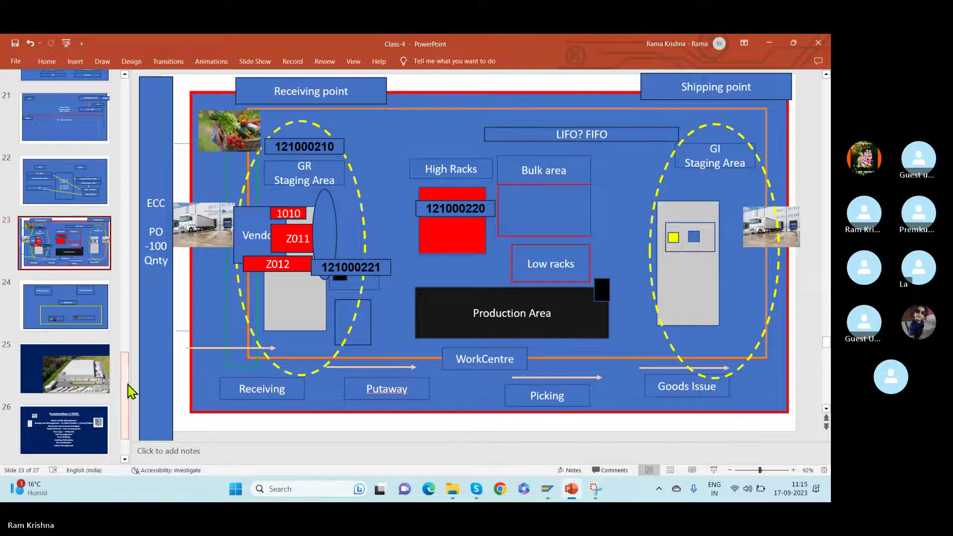
{"action": "left_click_drag", "start_coordinate": [128, 389], "coordinate": [130, 222]}
{"action": "left_click", "coordinate": [69, 149]}
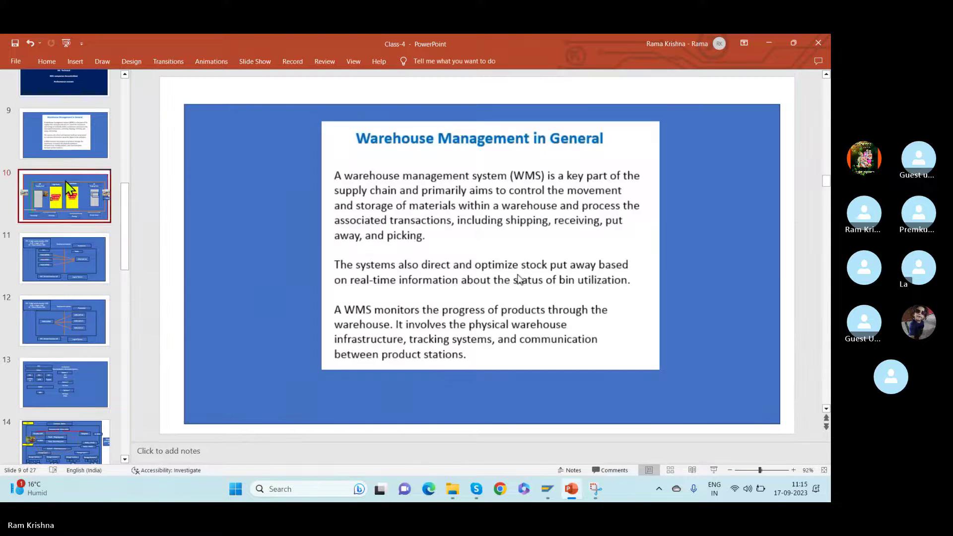